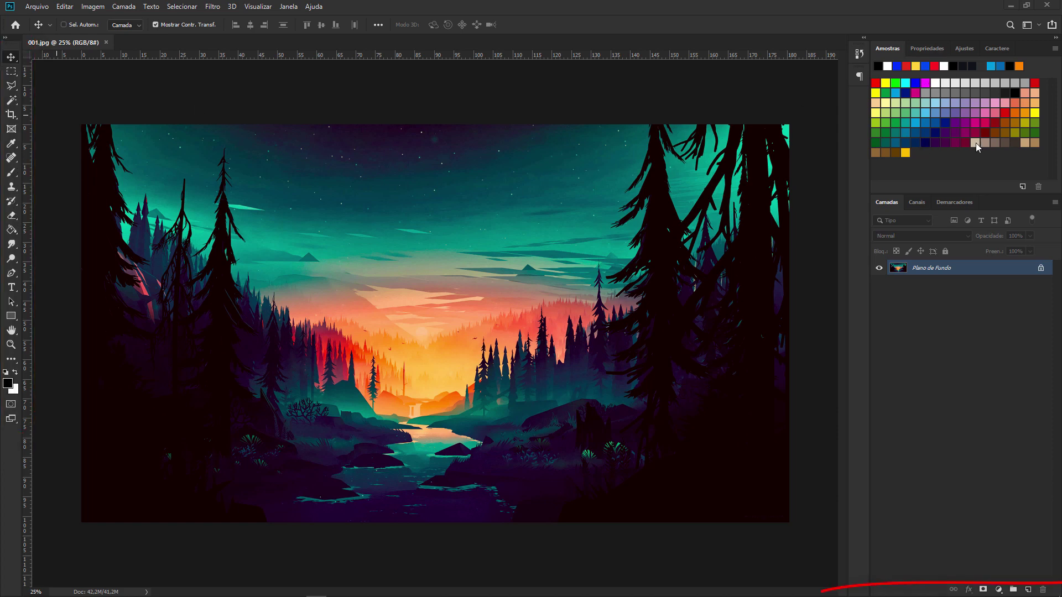
Cycle through the Propriedades, Ajustes and Caractere panels, ending back on Amostras
{"action": "left_click", "coordinate": [935, 48]}
{"action": "left_click", "coordinate": [961, 49]}
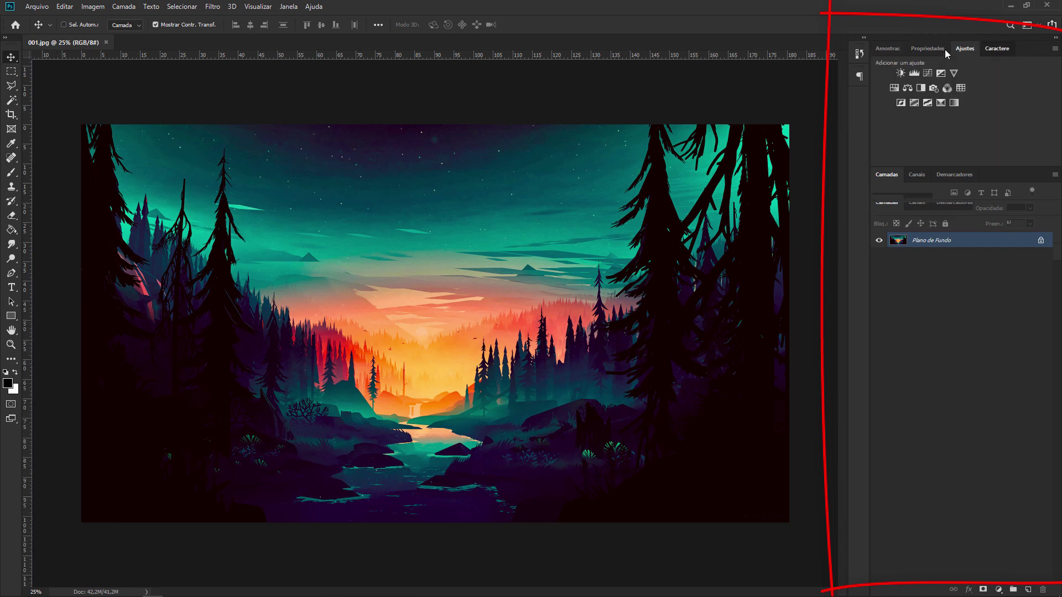
{"action": "left_click", "coordinate": [996, 49]}
{"action": "left_click", "coordinate": [892, 48]}
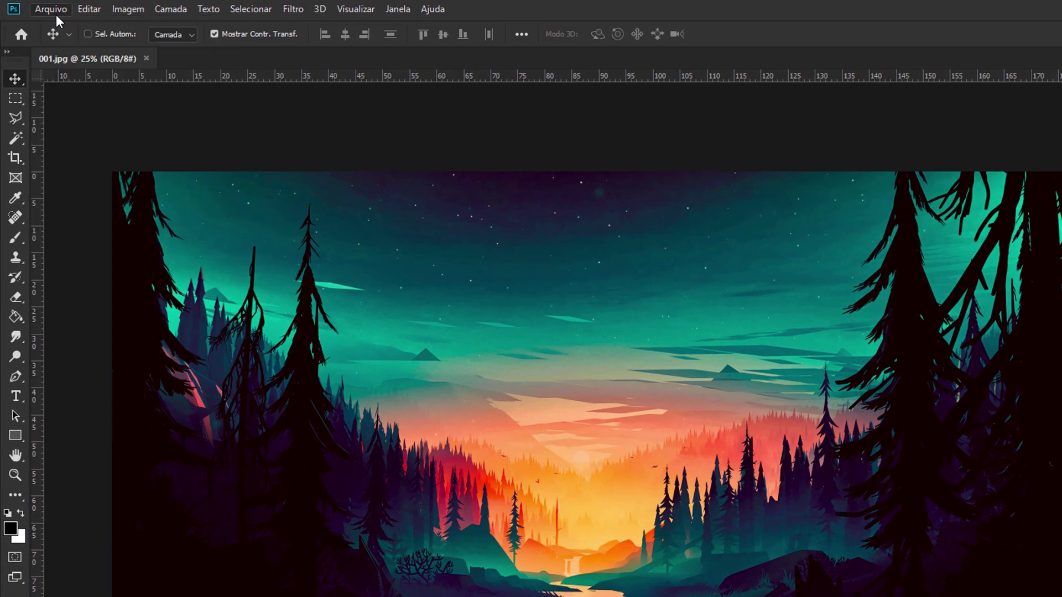
Tour the Arquivo, Editar and Camada menus one after another
{"action": "left_click", "coordinate": [55, 13]}
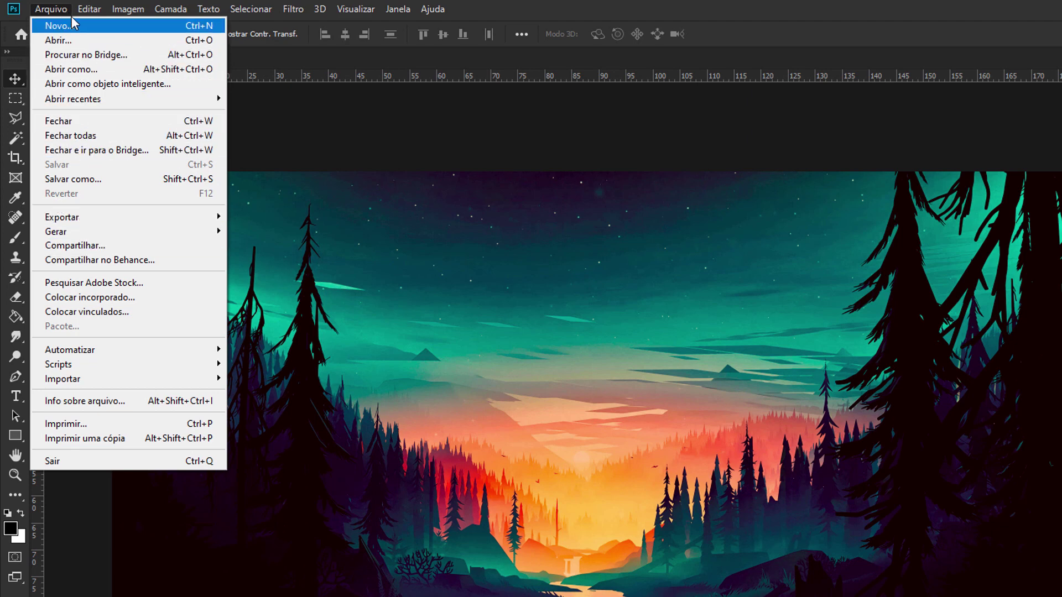
{"action": "left_click", "coordinate": [55, 9]}
{"action": "left_click", "coordinate": [88, 9]}
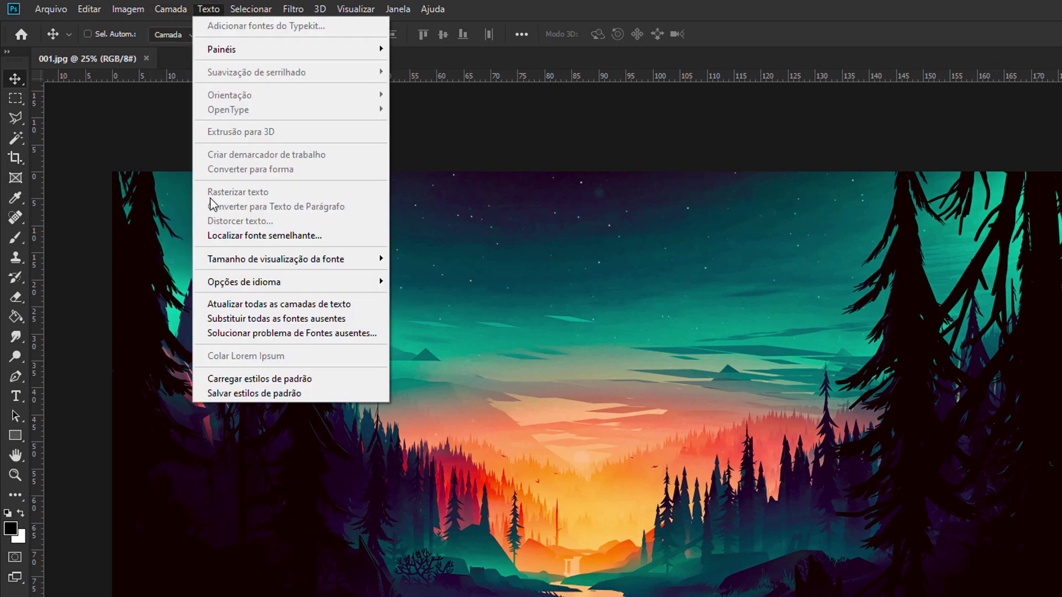
{"action": "key", "text": "Escape"}
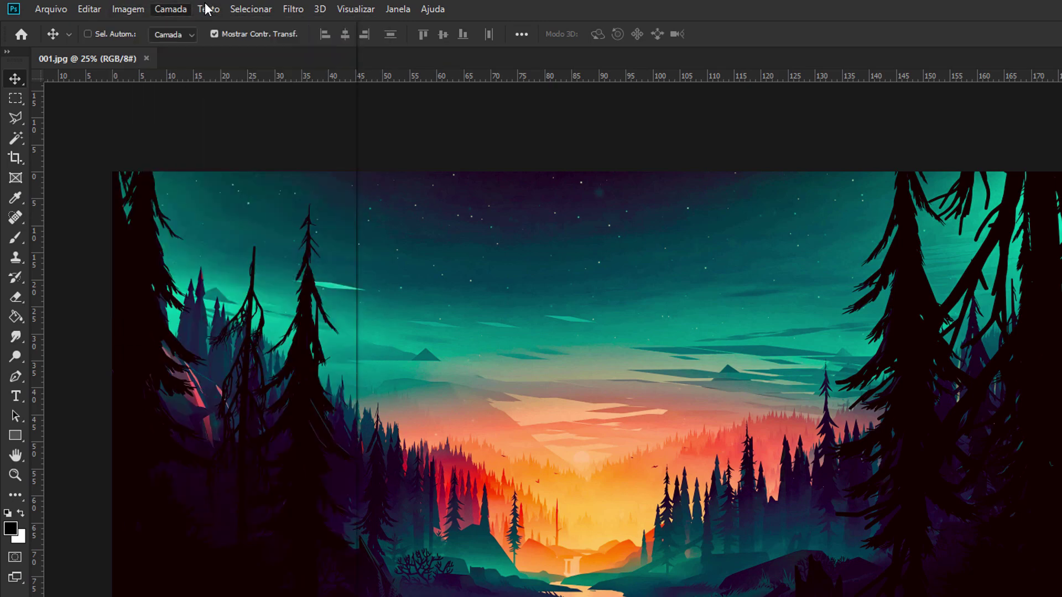
{"action": "left_click", "coordinate": [183, 9]}
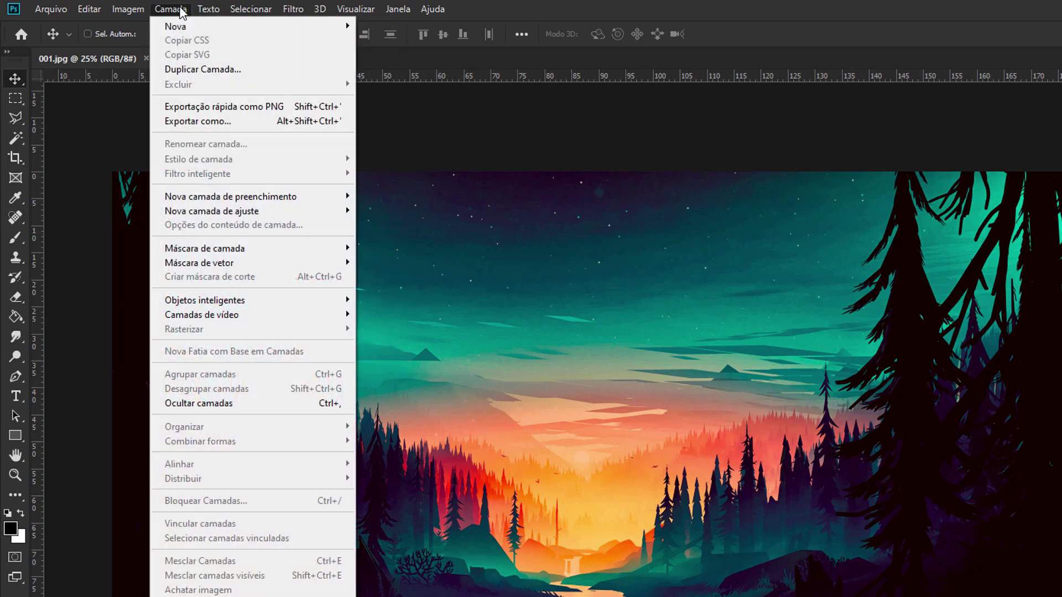
{"action": "mouse_move", "coordinate": [88, 9]}
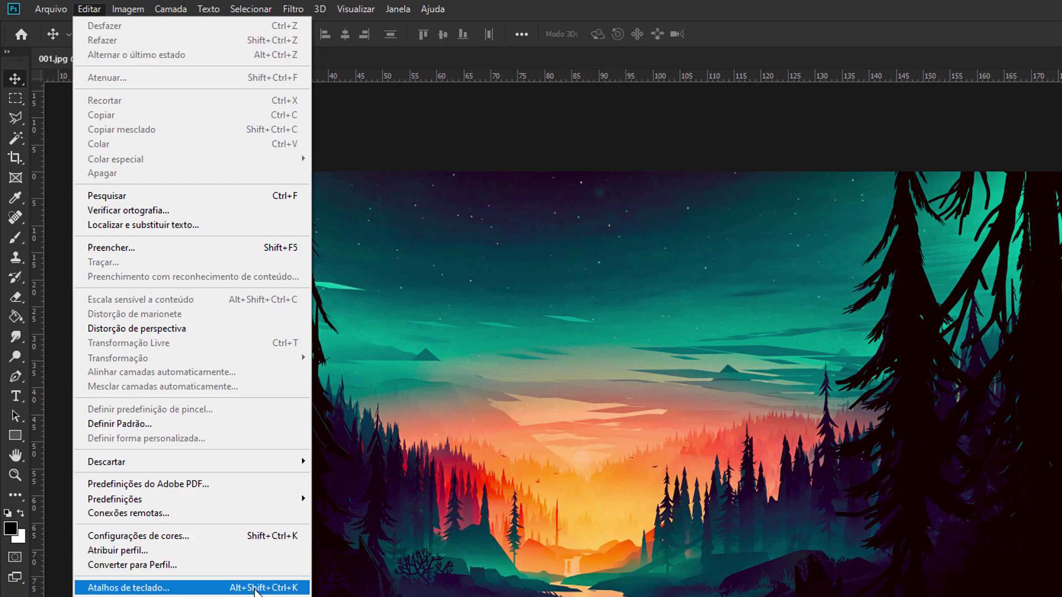
Close the Editar menu, browse the Janela menu, then dismiss it
{"action": "key", "text": "Escape"}
{"action": "left_click", "coordinate": [410, 7]}
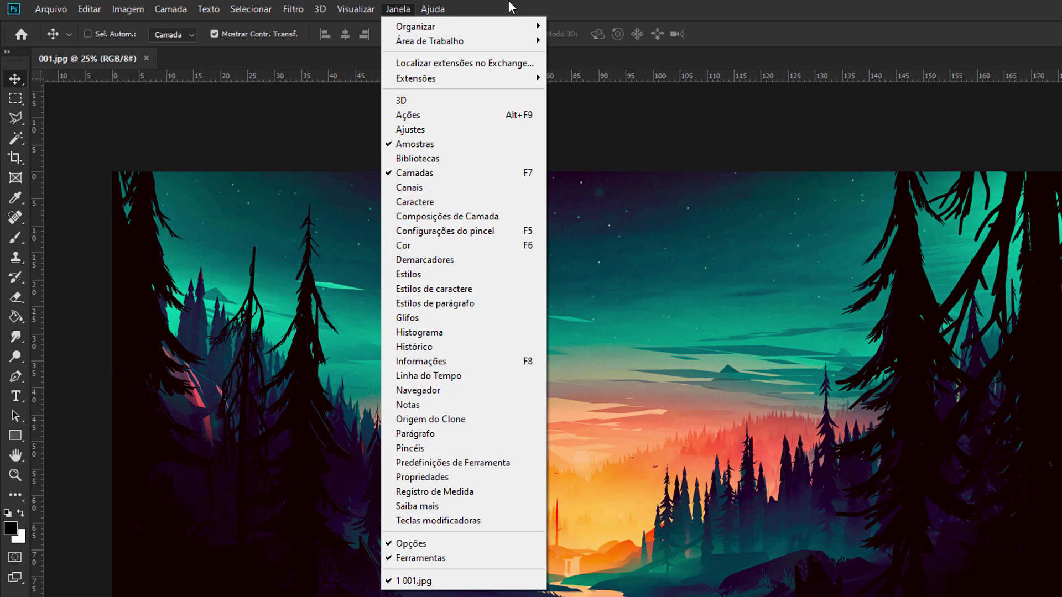
{"action": "left_click", "coordinate": [596, 7]}
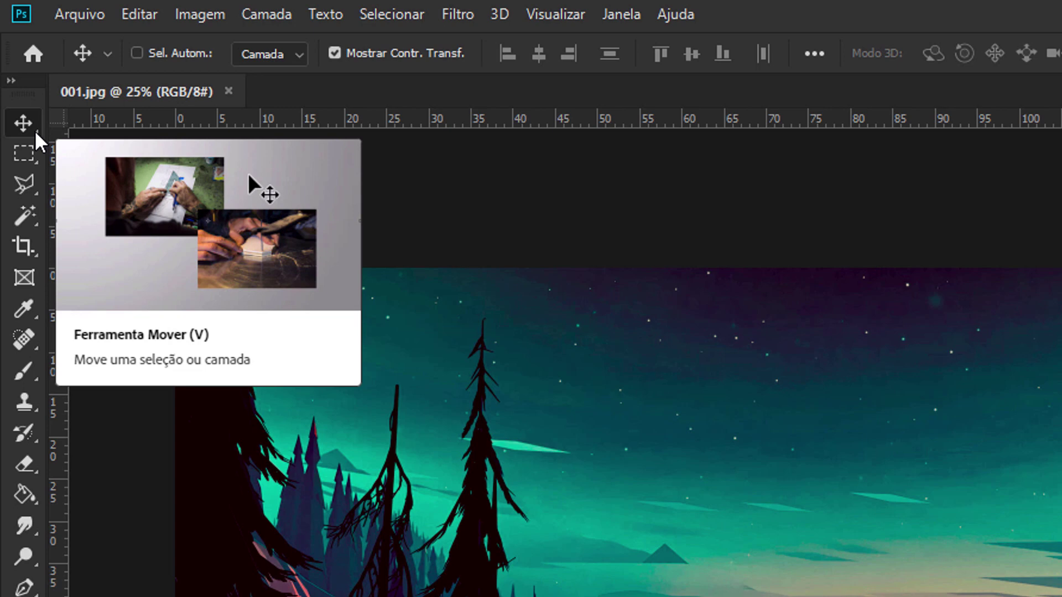
View the Move tool variants, then switch to the Elliptical Marquee
{"action": "right_click", "coordinate": [35, 131]}
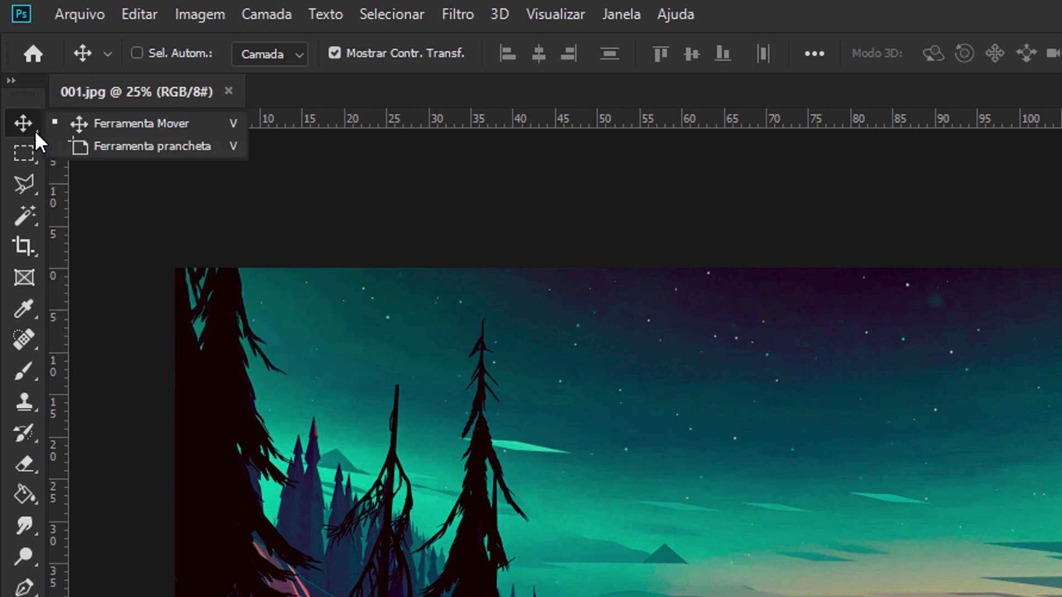
{"action": "left_click", "coordinate": [19, 120]}
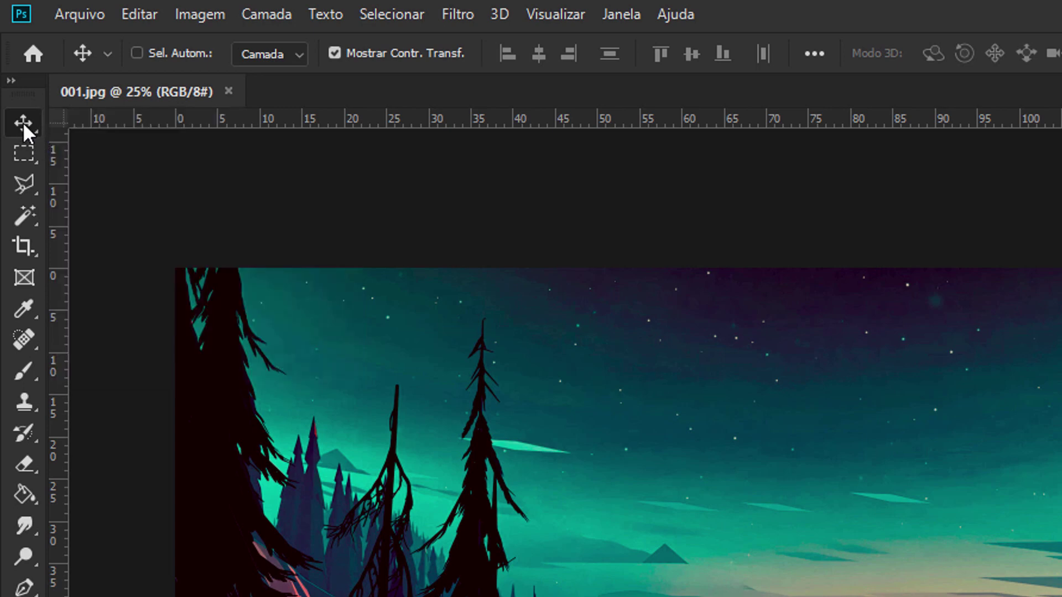
{"action": "right_click", "coordinate": [24, 126]}
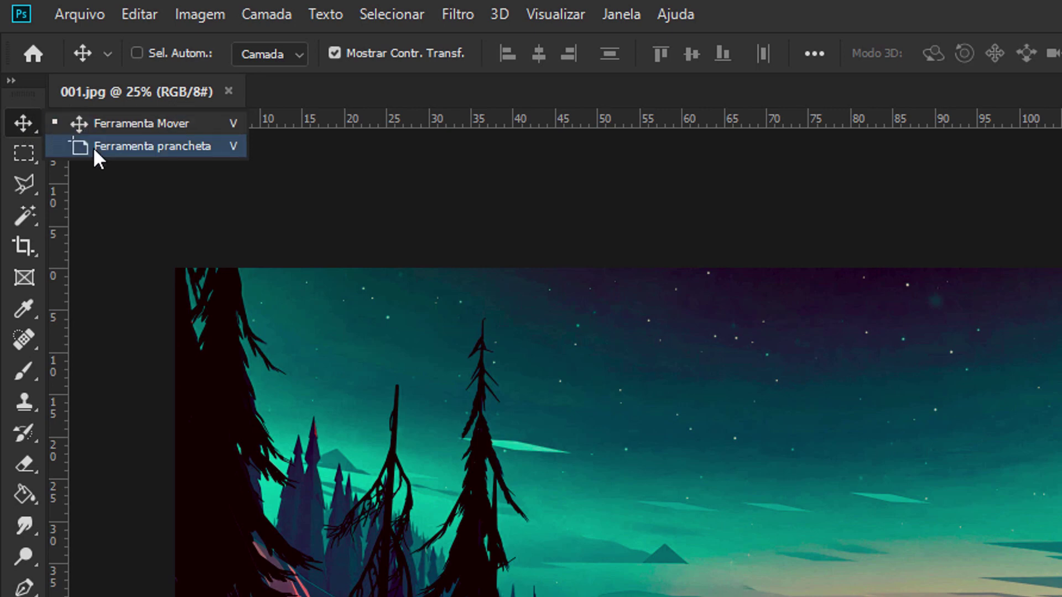
{"action": "left_click", "coordinate": [25, 160]}
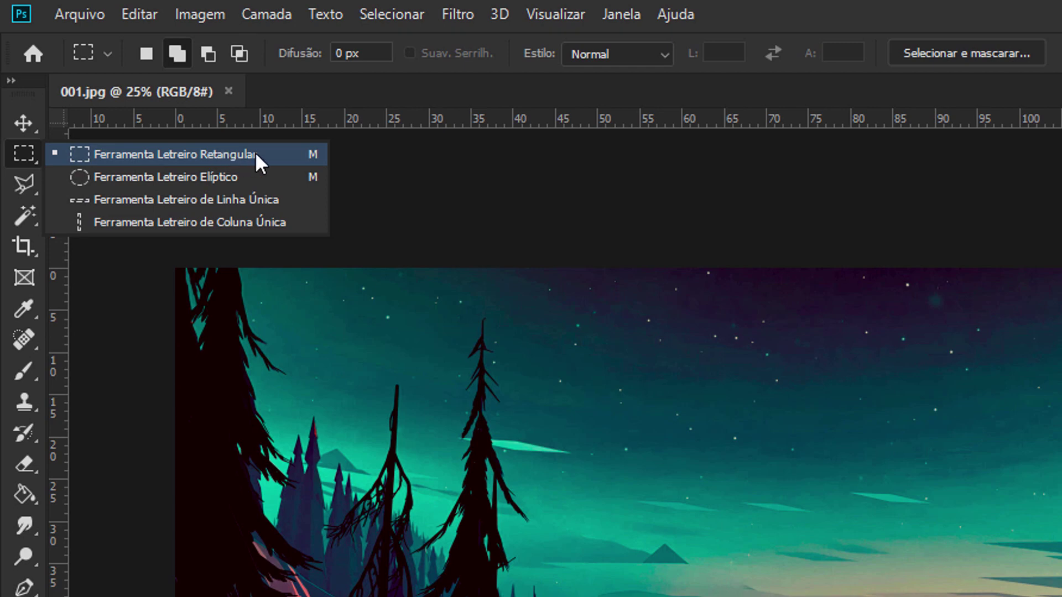
{"action": "left_click", "coordinate": [207, 175]}
Try the Crop, Magic Wand and Lasso tools, then return to Rectangular Marquee
{"action": "left_click", "coordinate": [15, 244]}
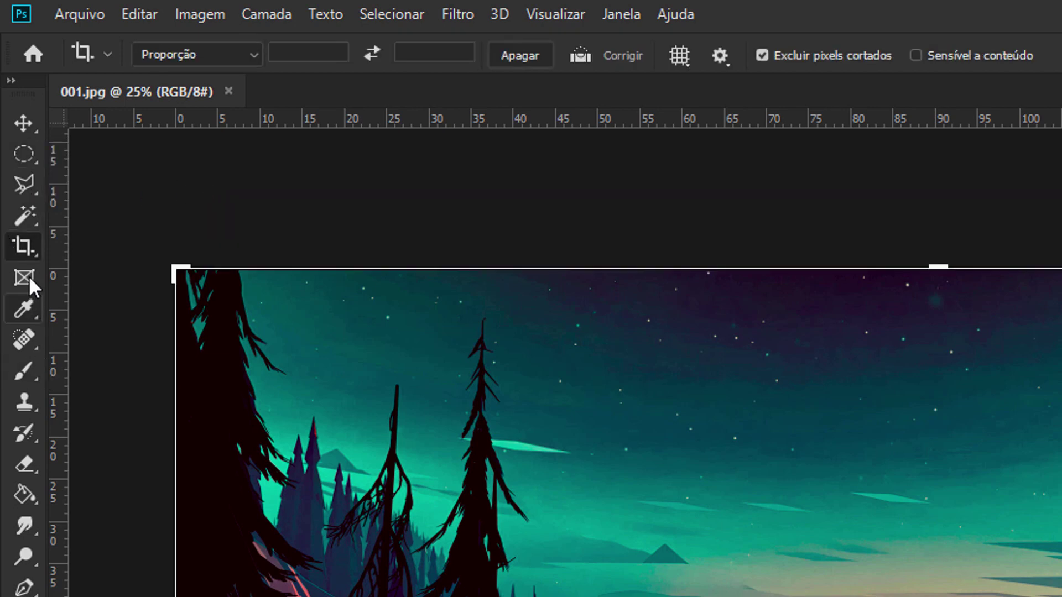
{"action": "left_click", "coordinate": [28, 213]}
{"action": "left_click", "coordinate": [24, 174]}
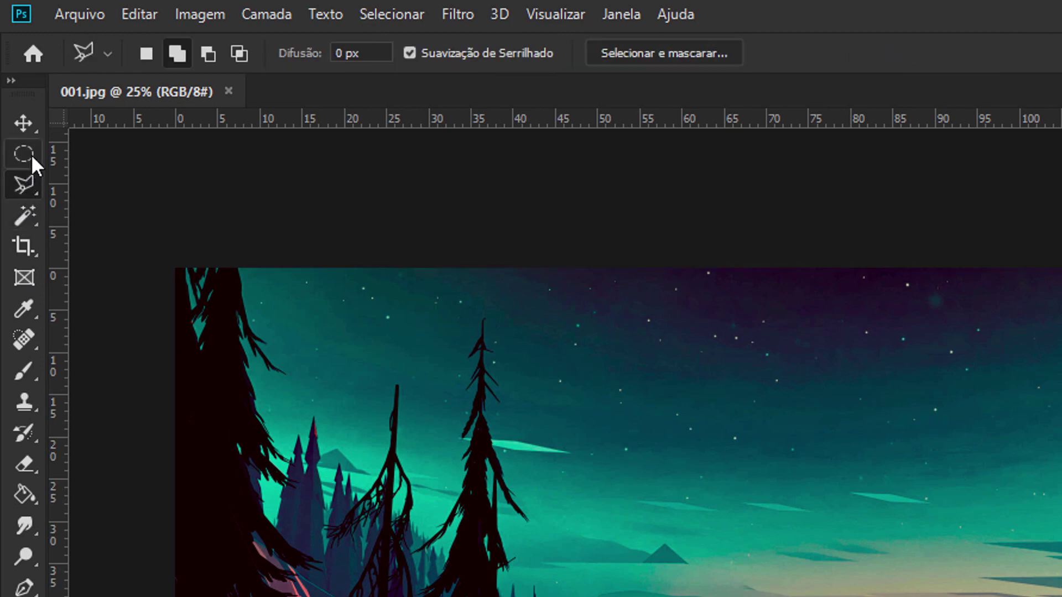
{"action": "left_click", "coordinate": [25, 154]}
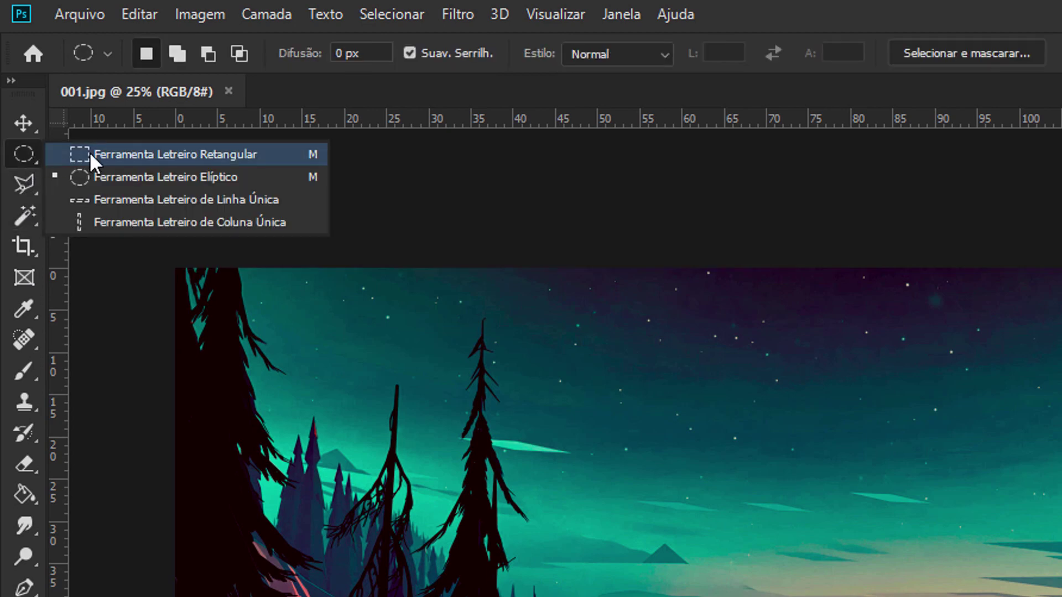
{"action": "left_click", "coordinate": [89, 153]}
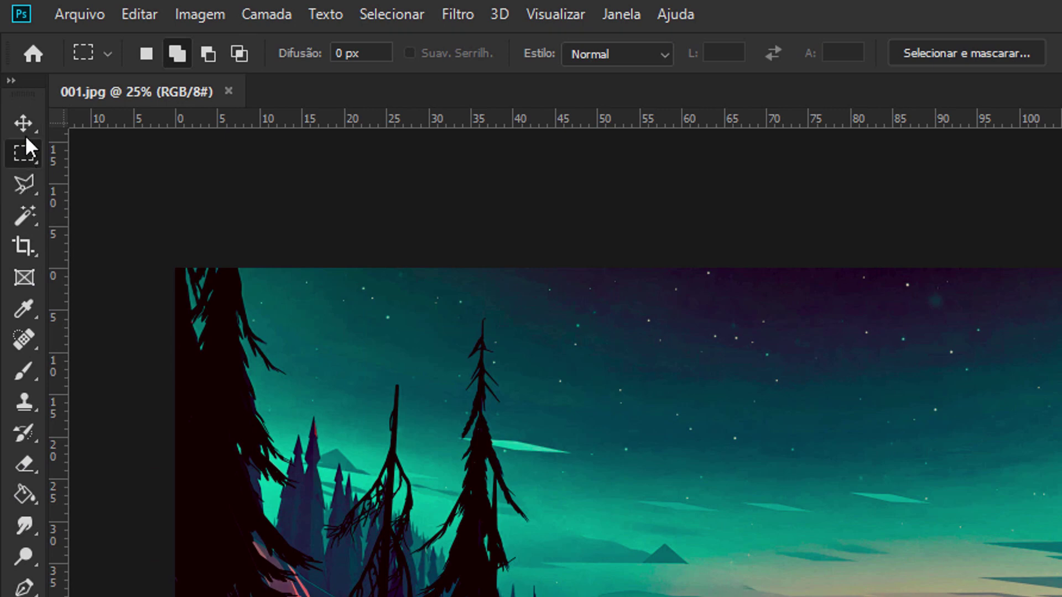
Browse the marquee and lasso flyouts, trying Polygonal Lasso and Magic Wand
{"action": "right_click", "coordinate": [22, 157]}
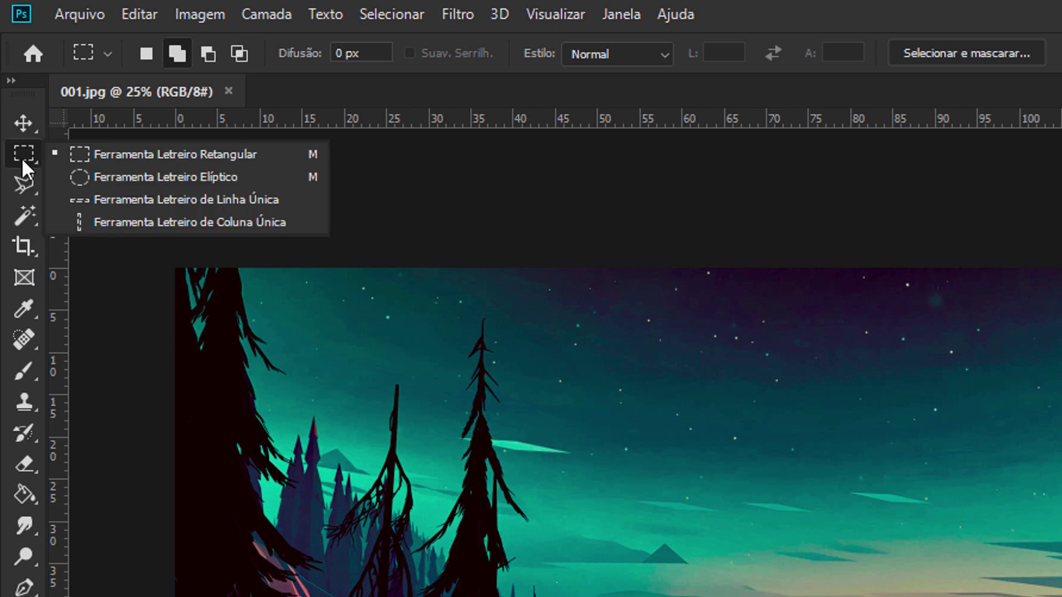
{"action": "left_click", "coordinate": [22, 158]}
{"action": "right_click", "coordinate": [22, 158]}
{"action": "left_click", "coordinate": [19, 189]}
{"action": "right_click", "coordinate": [19, 188]}
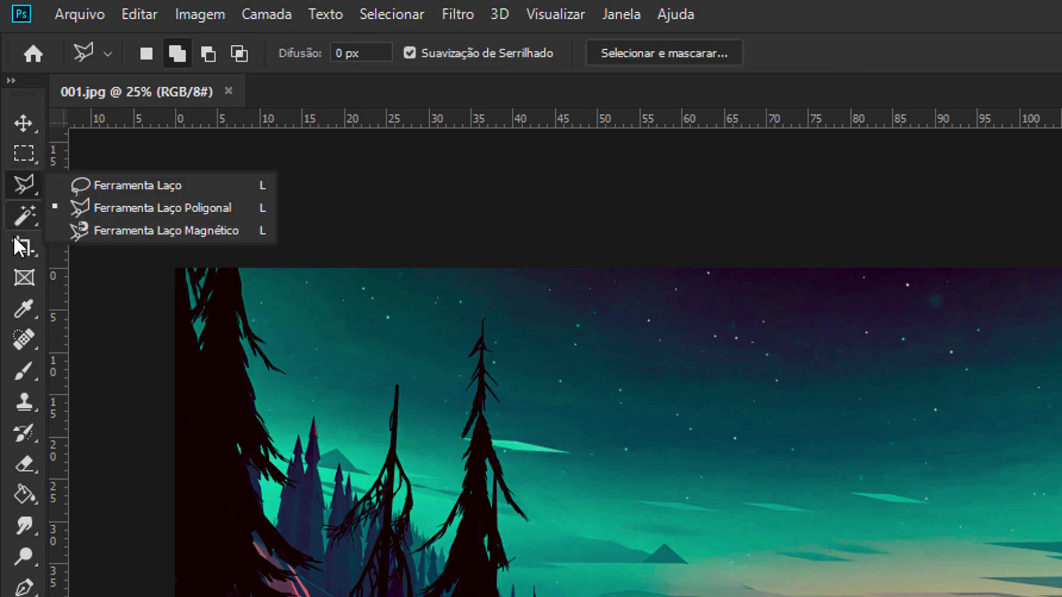
{"action": "left_click", "coordinate": [15, 217]}
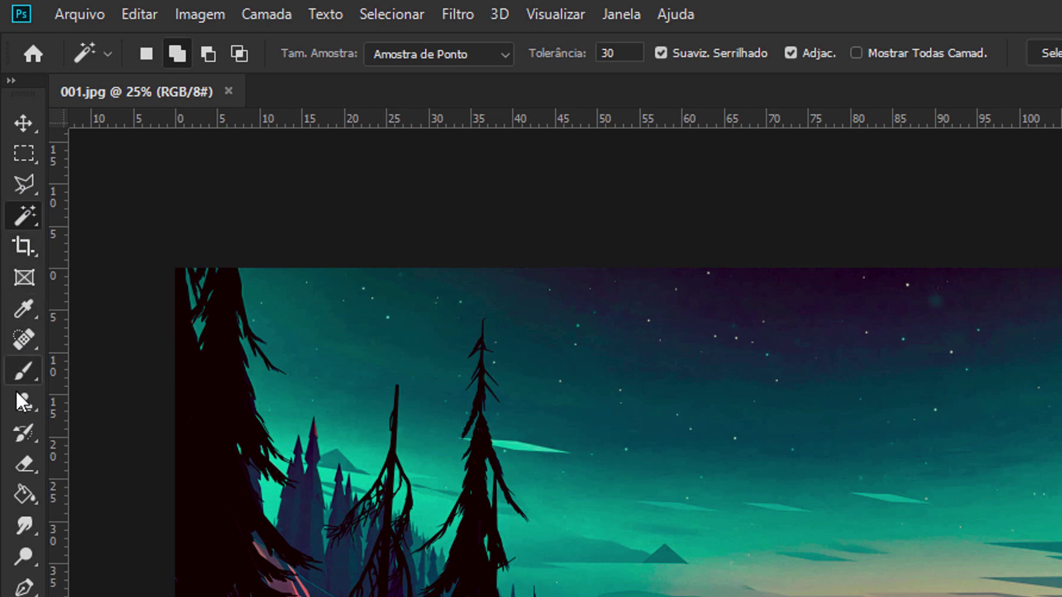
Try the Brush and Clone Stamp tools, ending on the Eraser
{"action": "left_click", "coordinate": [25, 365]}
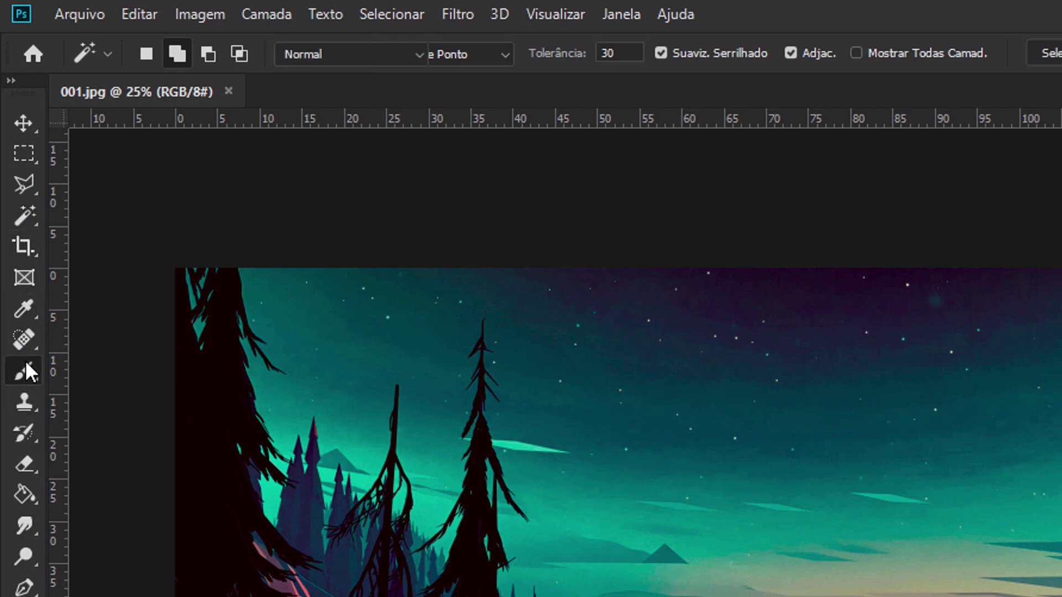
{"action": "left_click", "coordinate": [22, 407]}
{"action": "left_click", "coordinate": [15, 464]}
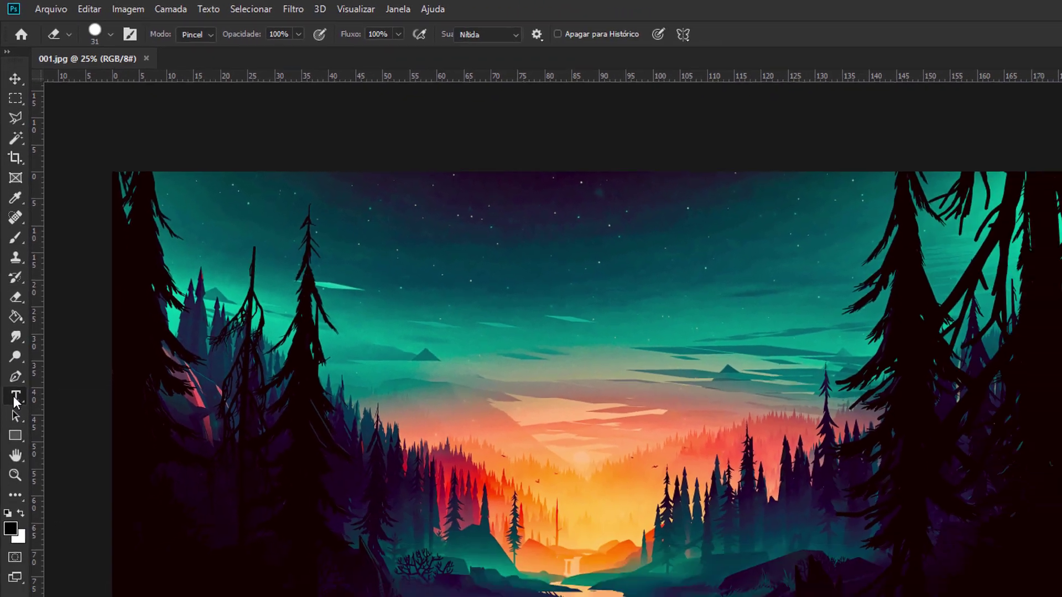
Activate the Horizontal Type tool and swap colours twice, leaving black on white
{"action": "left_click", "coordinate": [15, 382]}
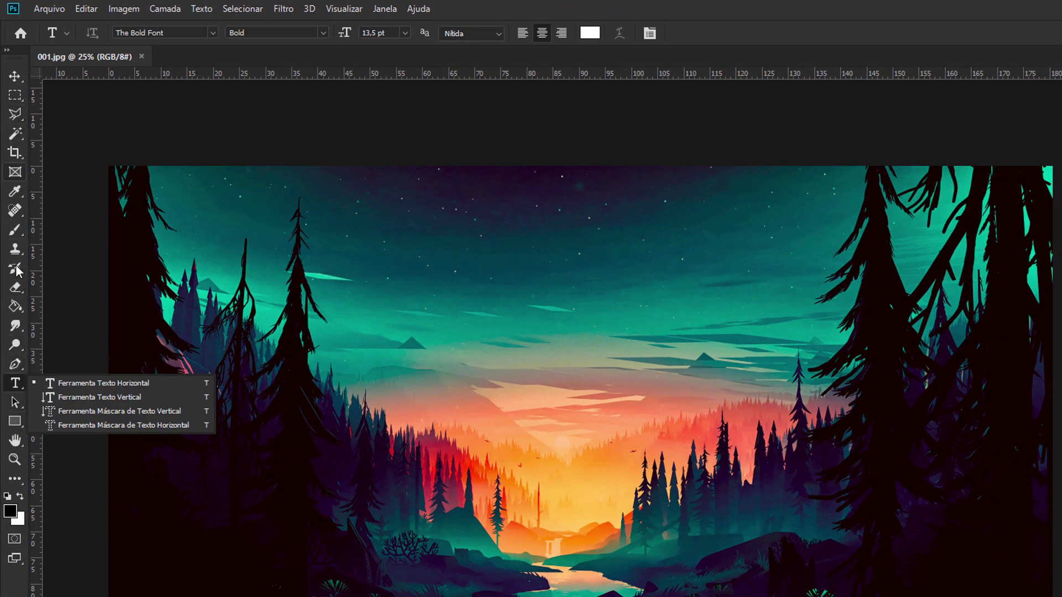
{"action": "left_click", "coordinate": [21, 384]}
{"action": "right_click", "coordinate": [21, 385]}
{"action": "left_click", "coordinate": [19, 495]}
{"action": "left_click", "coordinate": [19, 498]}
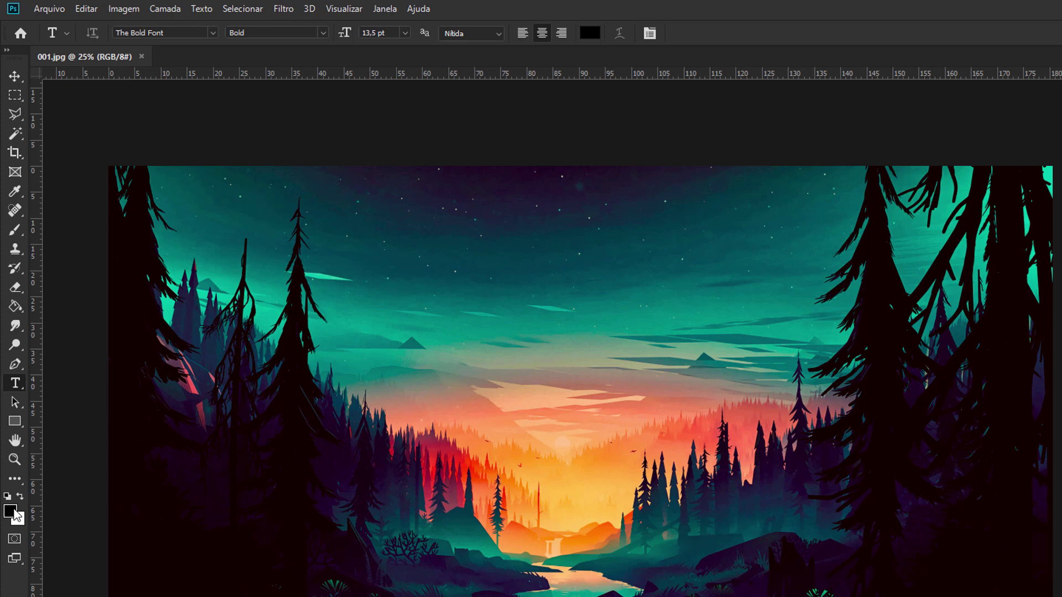
{"action": "left_click", "coordinate": [12, 513]}
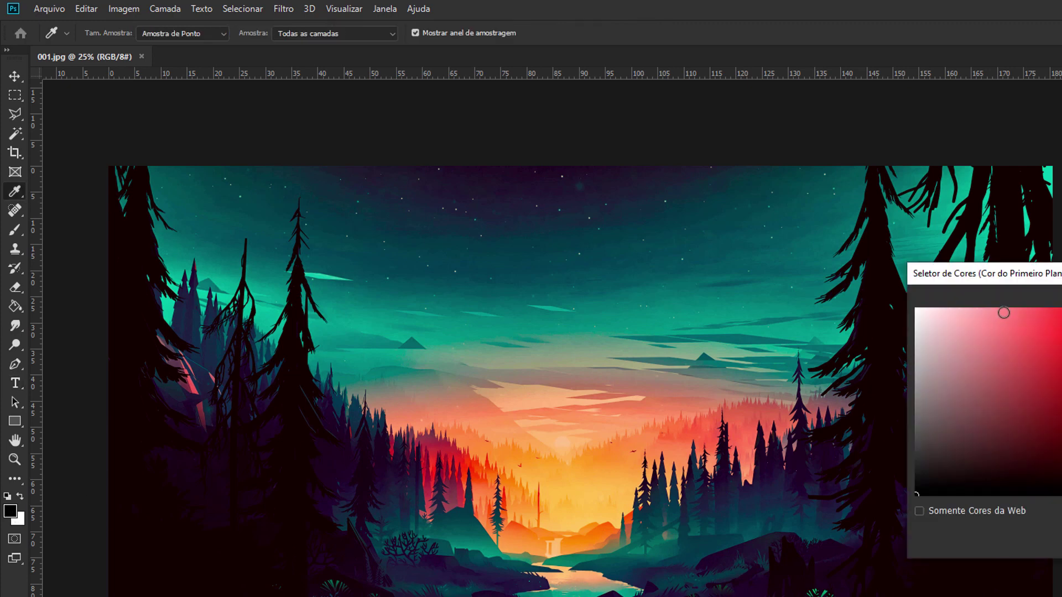
{"action": "left_click_drag", "start_coordinate": [1054, 279], "coordinate": [314, 279]}
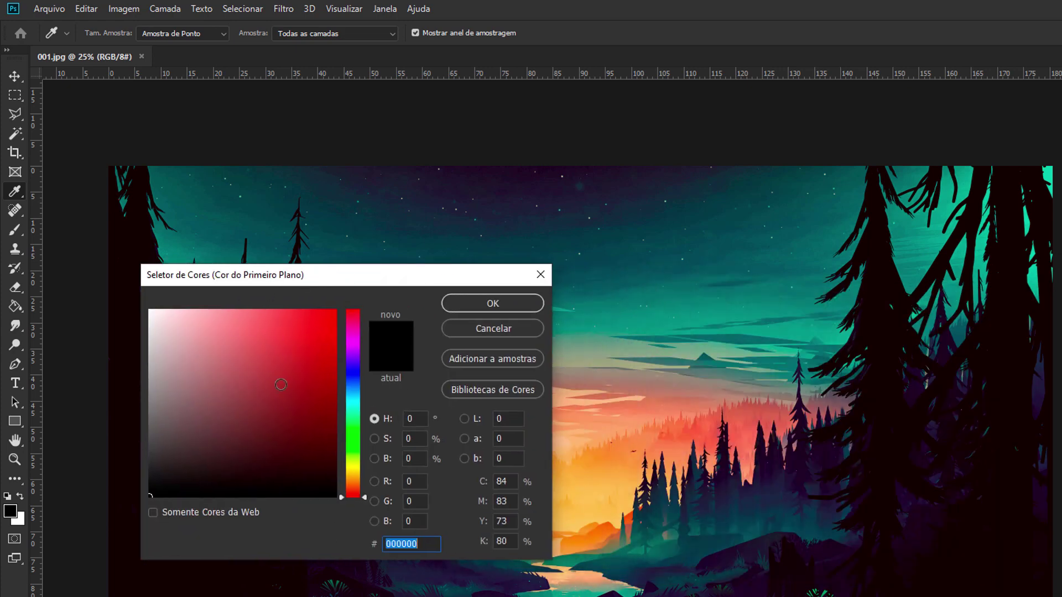
{"action": "left_click_drag", "start_coordinate": [363, 499], "coordinate": [364, 374]}
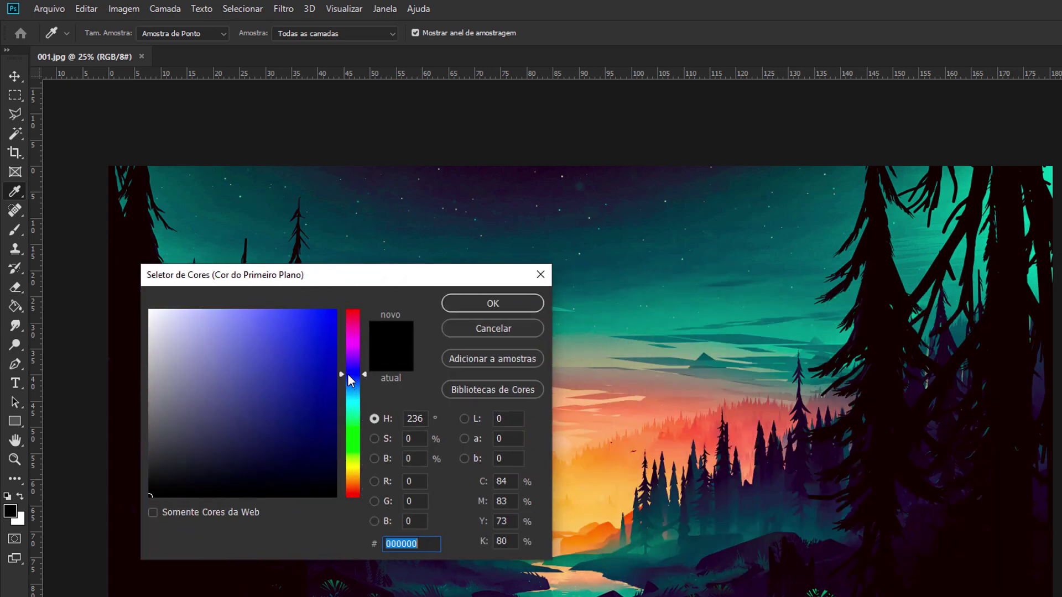
{"action": "left_click_drag", "start_coordinate": [304, 363], "coordinate": [337, 297]}
{"action": "left_click", "coordinate": [491, 309]}
{"action": "key", "text": "t"}
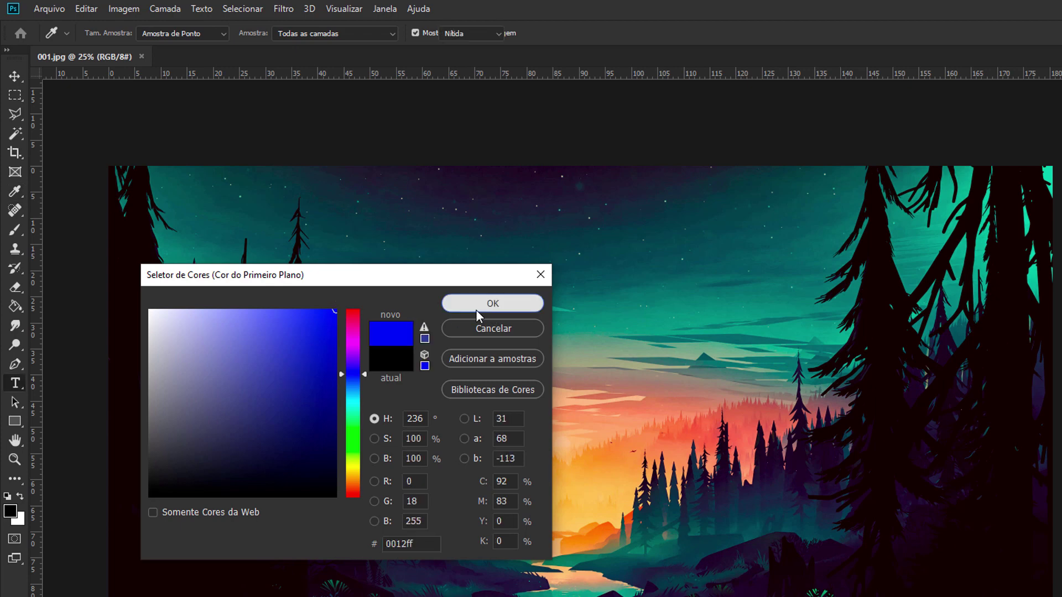
{"action": "left_click", "coordinate": [21, 496]}
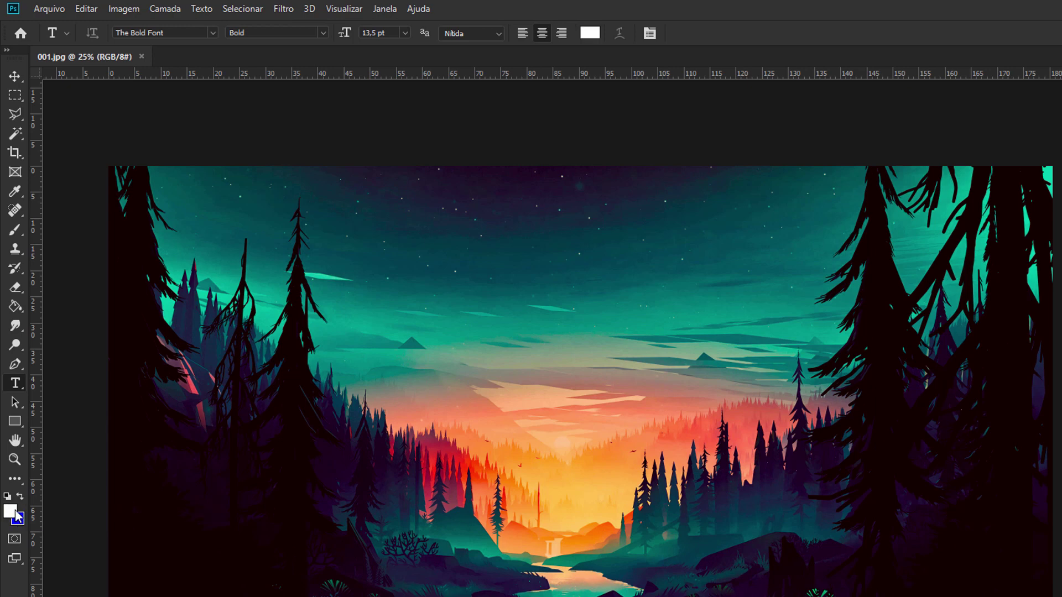
{"action": "left_click", "coordinate": [10, 511]}
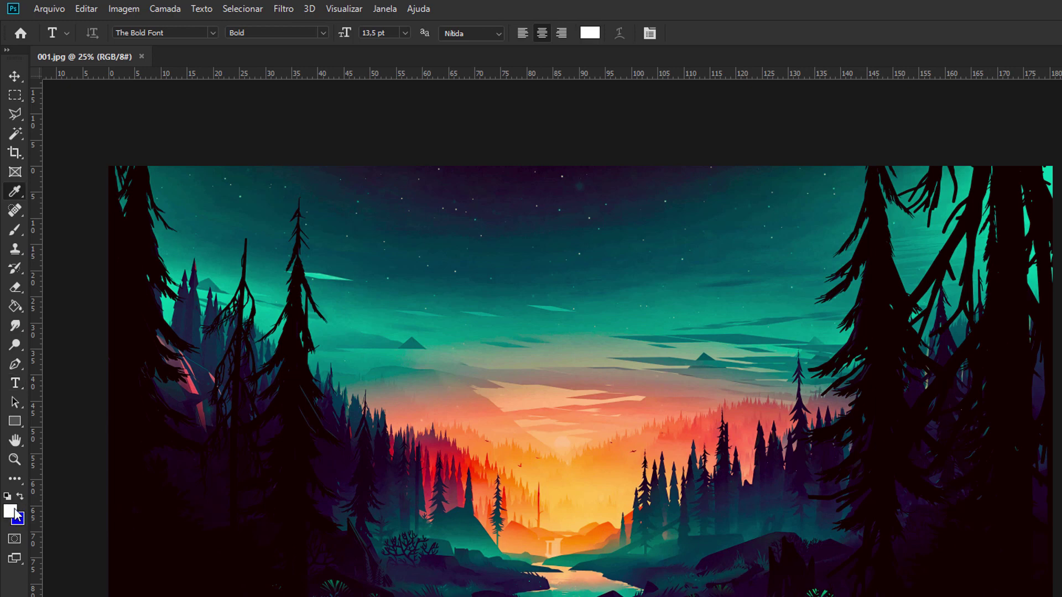
{"action": "left_click", "coordinate": [335, 323]}
{"action": "type", "text": "ff0000"}
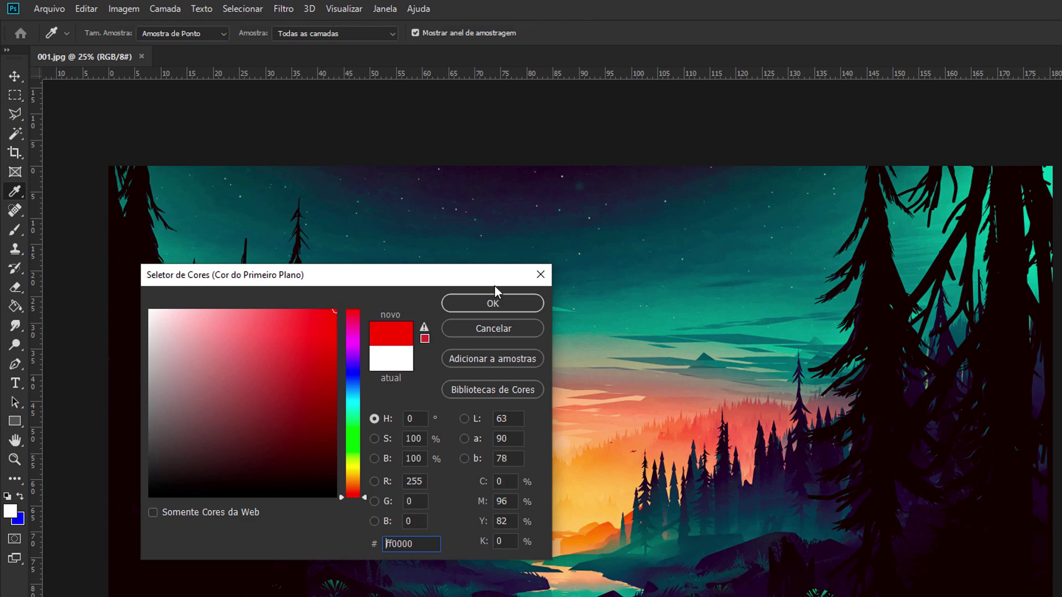
{"action": "key", "text": "Return"}
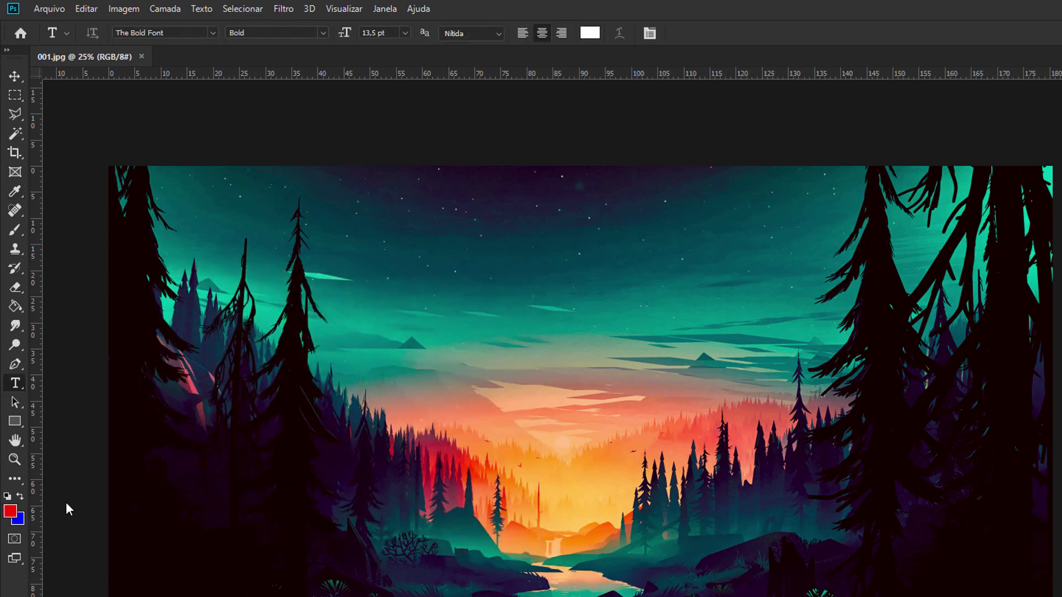
{"action": "left_click", "coordinate": [20, 498]}
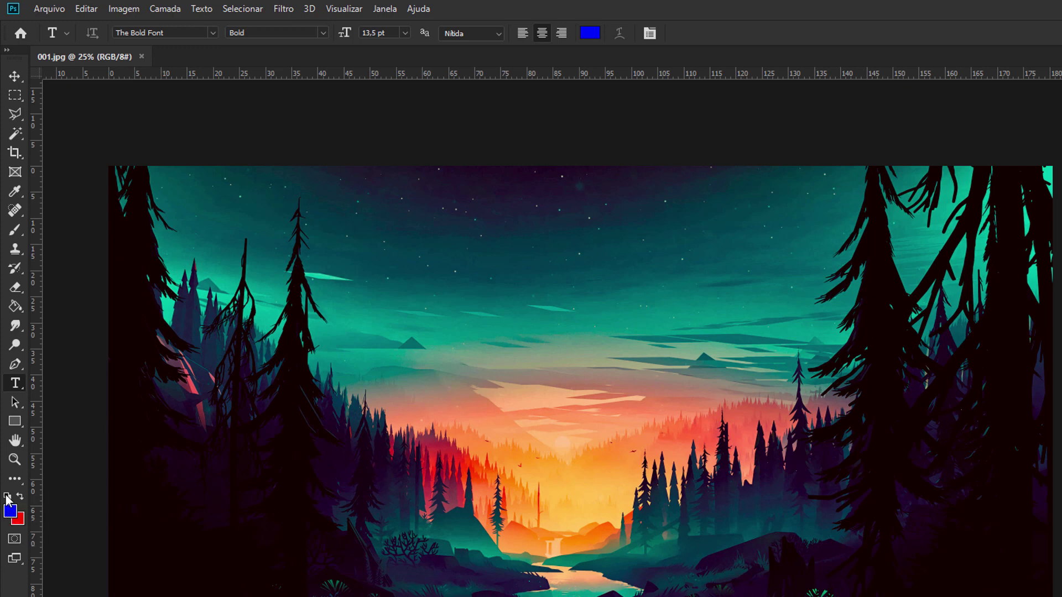
{"action": "left_click", "coordinate": [7, 498]}
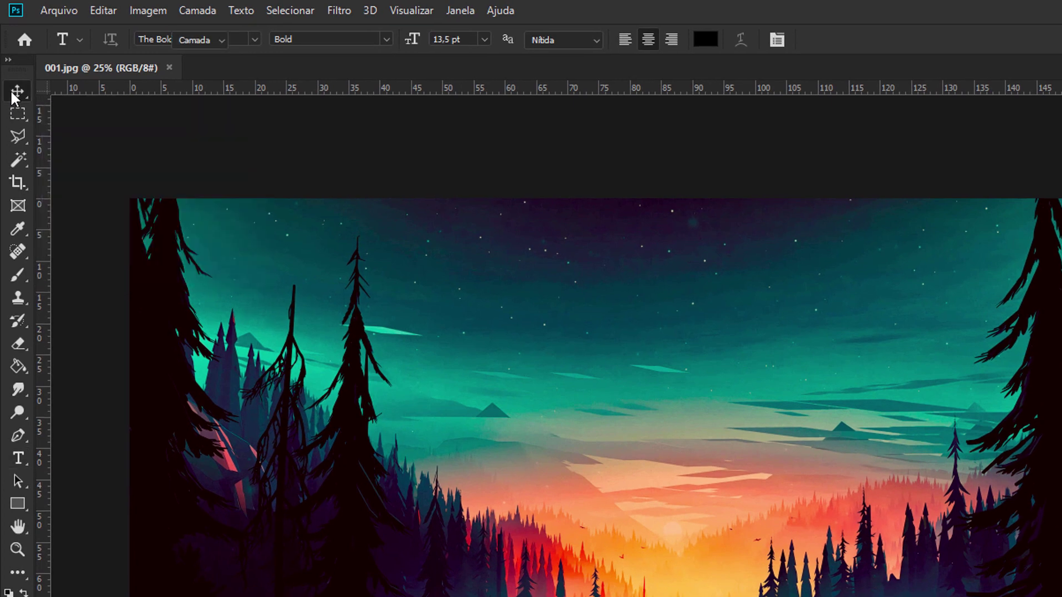
Select the Move tool, cancel moving the locked background, and turn off Sel. Autom
{"action": "left_click", "coordinate": [12, 83]}
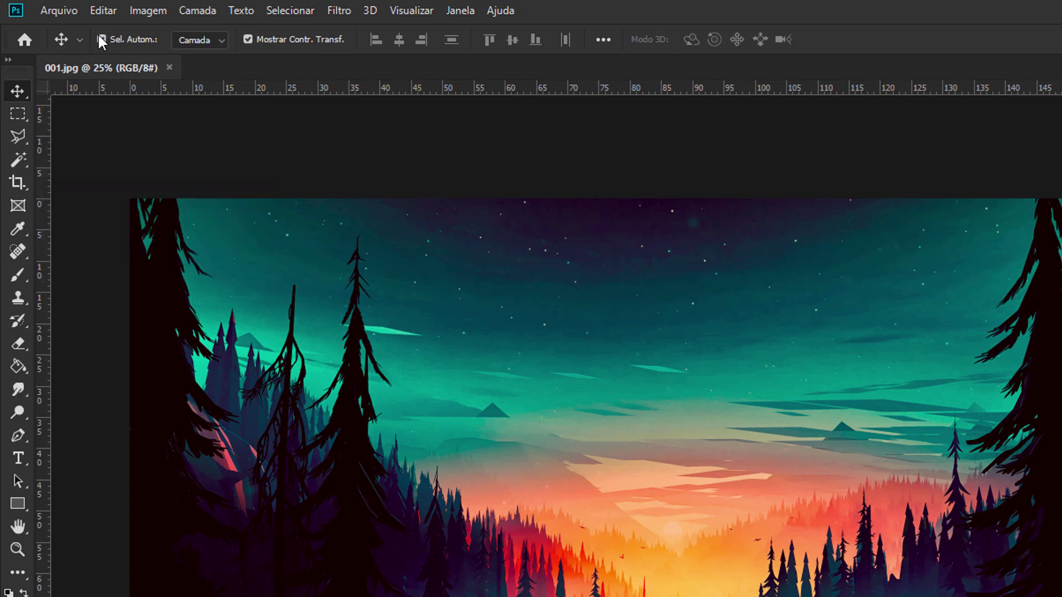
{"action": "left_click_drag", "start_coordinate": [529, 374], "coordinate": [553, 370]}
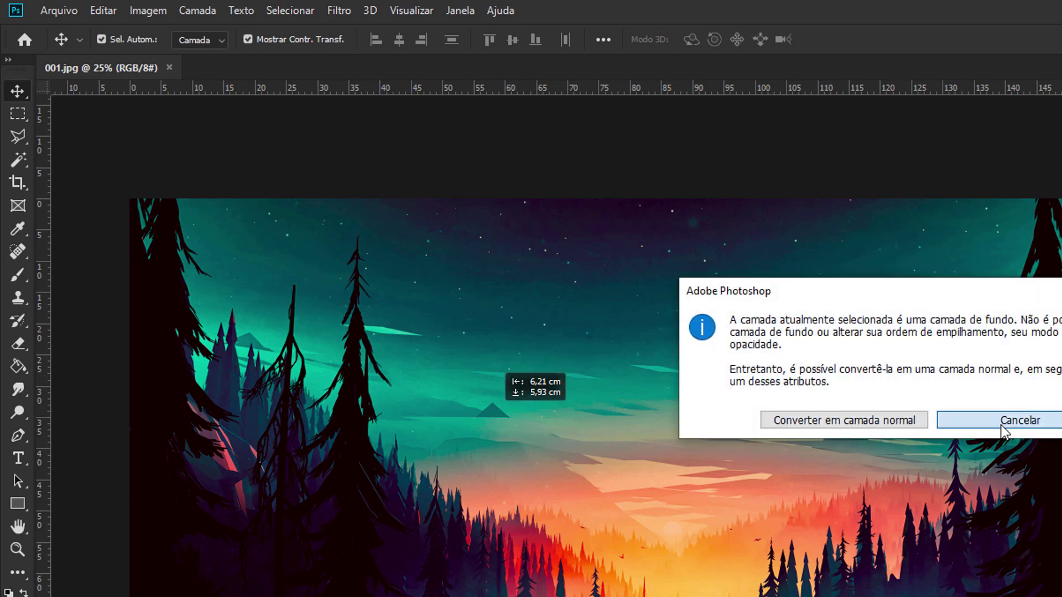
{"action": "left_click", "coordinate": [1002, 425]}
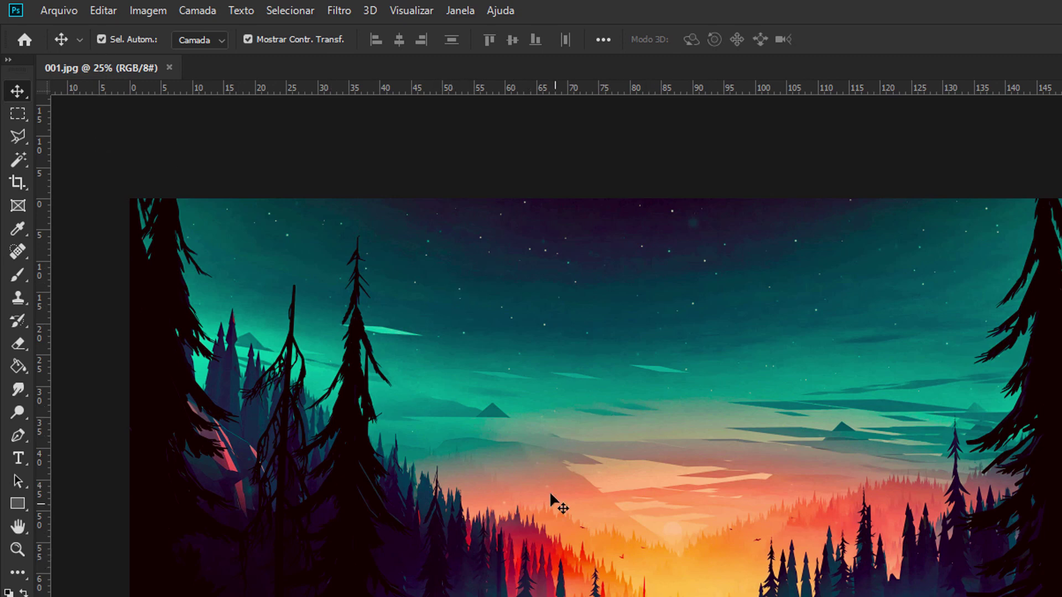
{"action": "left_click", "coordinate": [101, 39]}
Select the Brush tool with 100% opacity and Normal blend mode
{"action": "left_click", "coordinate": [19, 272]}
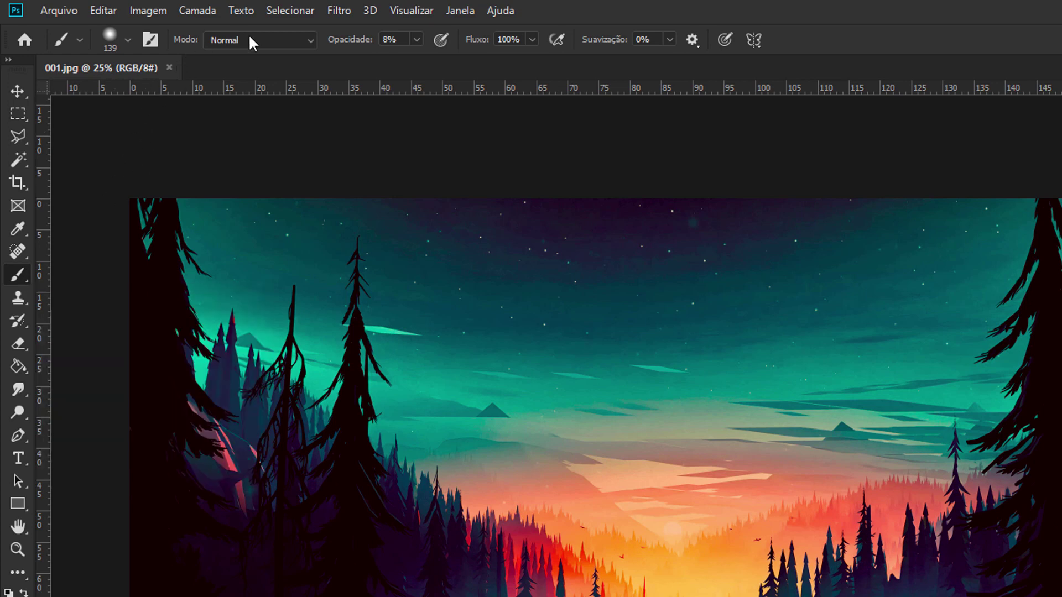
{"action": "left_click", "coordinate": [417, 39]}
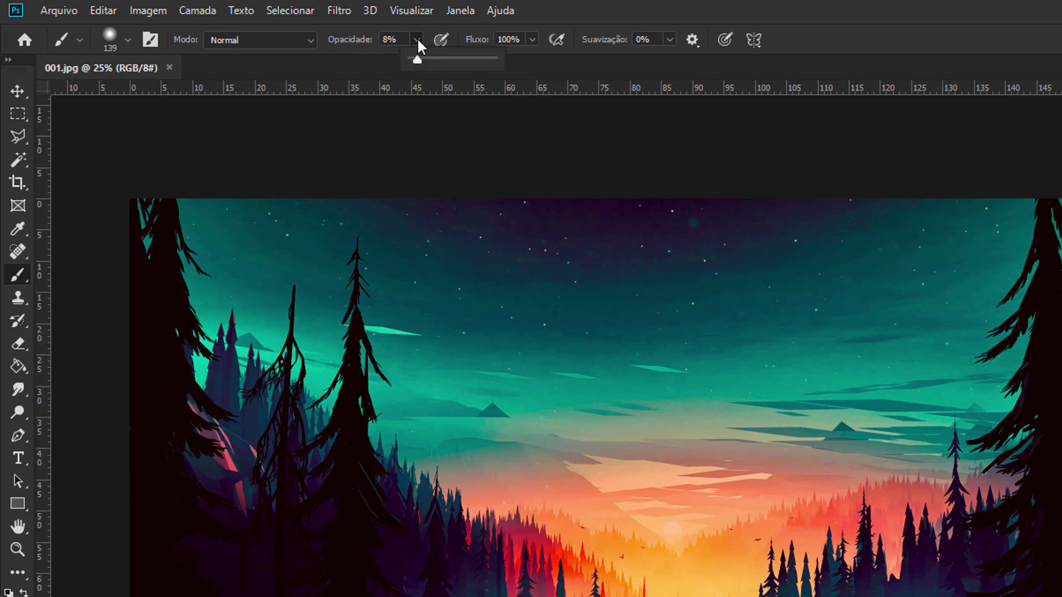
{"action": "type", "text": "100"}
{"action": "left_click", "coordinate": [307, 36]}
{"action": "left_click", "coordinate": [306, 36]}
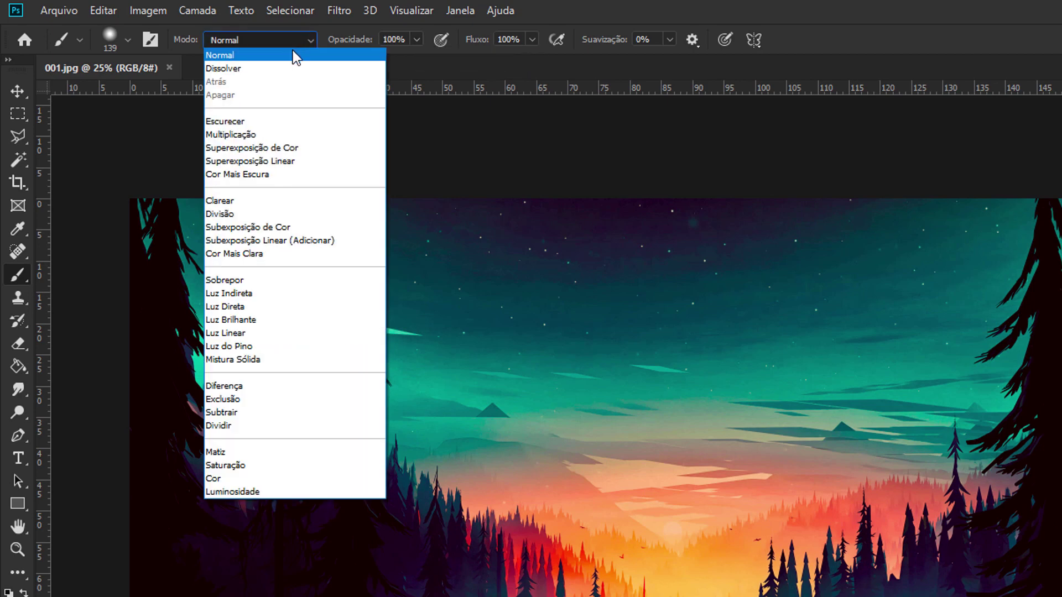
{"action": "left_click", "coordinate": [300, 36]}
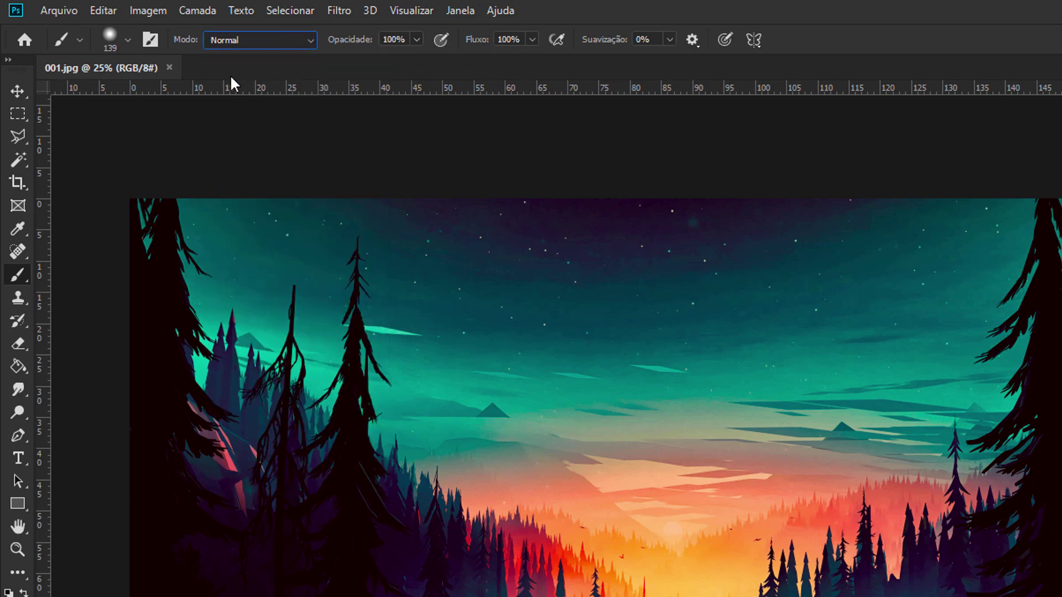
Browse the brush tool presets and the brush tip and size choices
{"action": "left_click", "coordinate": [79, 39]}
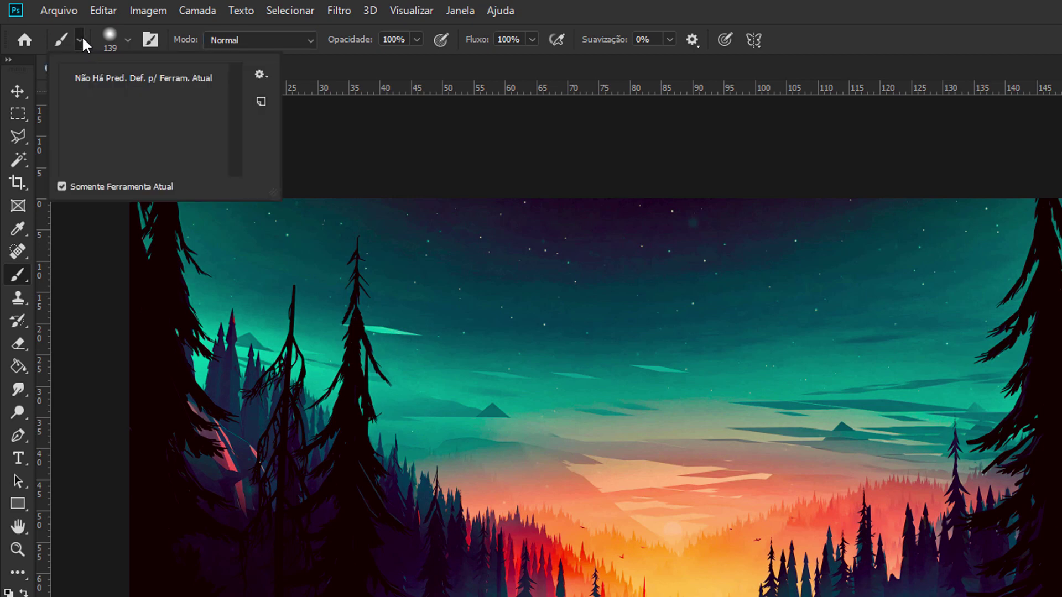
{"action": "left_click", "coordinate": [81, 38]}
{"action": "left_click", "coordinate": [122, 40]}
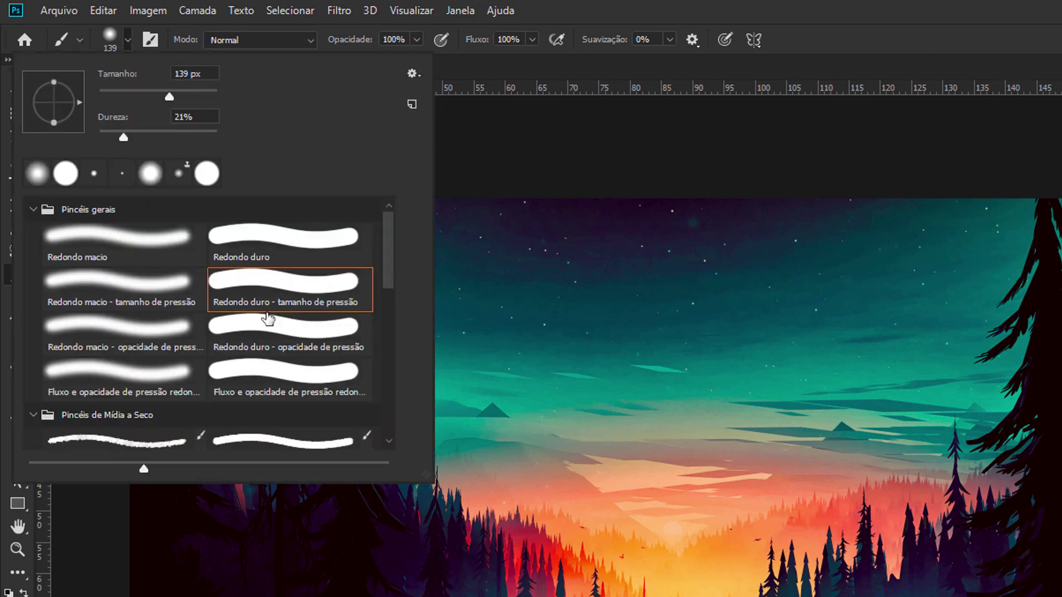
{"action": "left_click", "coordinate": [126, 42]}
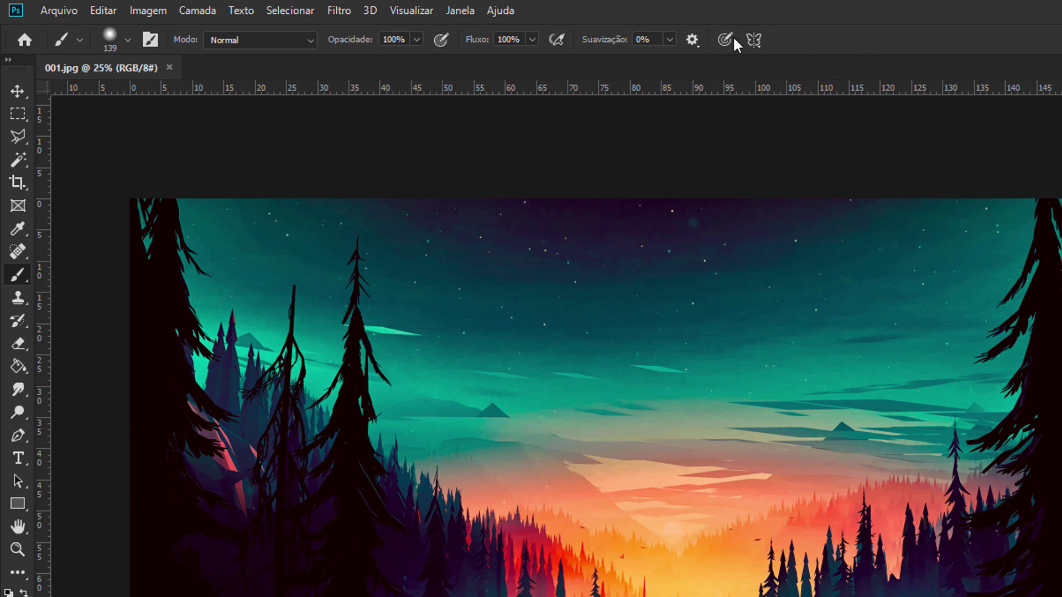
Try Spot Healing, Eyedropper and Crop, then return to the Move tool
{"action": "left_click", "coordinate": [20, 253]}
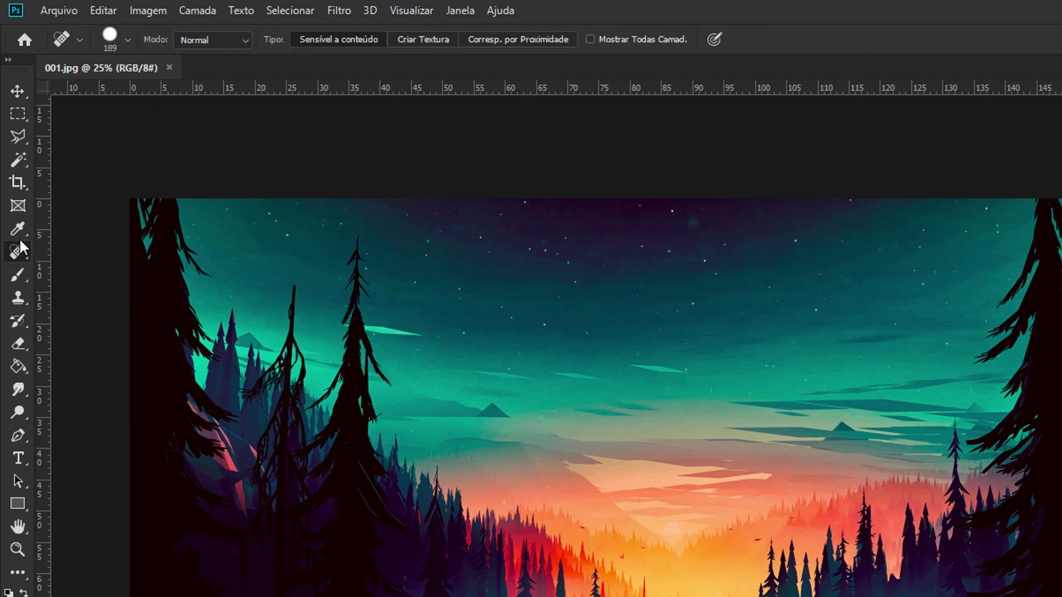
{"action": "left_click", "coordinate": [19, 229]}
{"action": "left_click", "coordinate": [18, 183]}
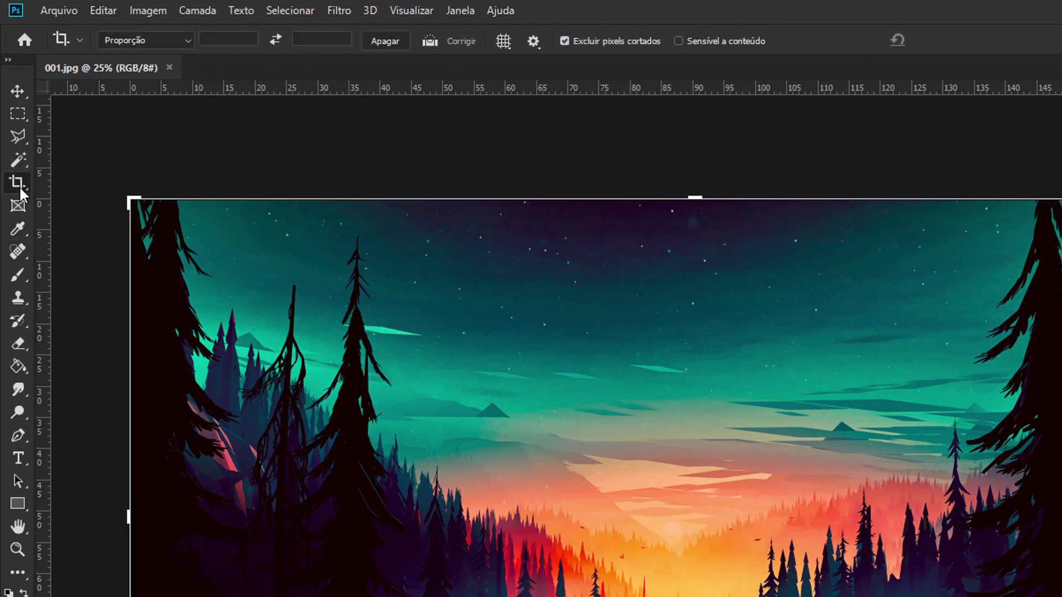
{"action": "left_click", "coordinate": [19, 92]}
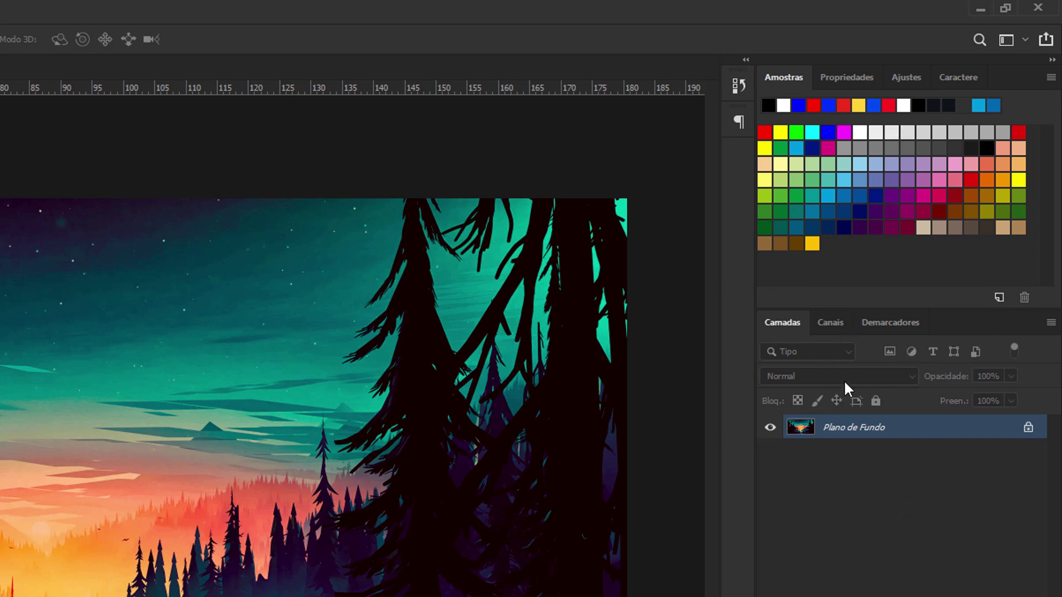
Switch the workspace to Fotografia from the workspace dropdown
{"action": "left_click", "coordinate": [1025, 40]}
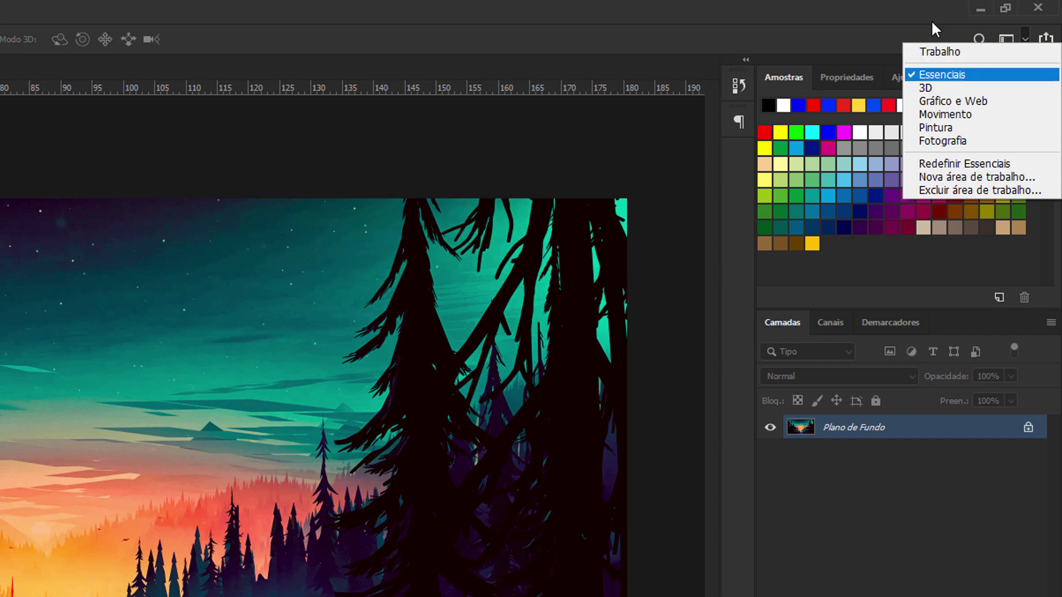
{"action": "left_click", "coordinate": [1007, 43]}
{"action": "left_click", "coordinate": [1024, 40]}
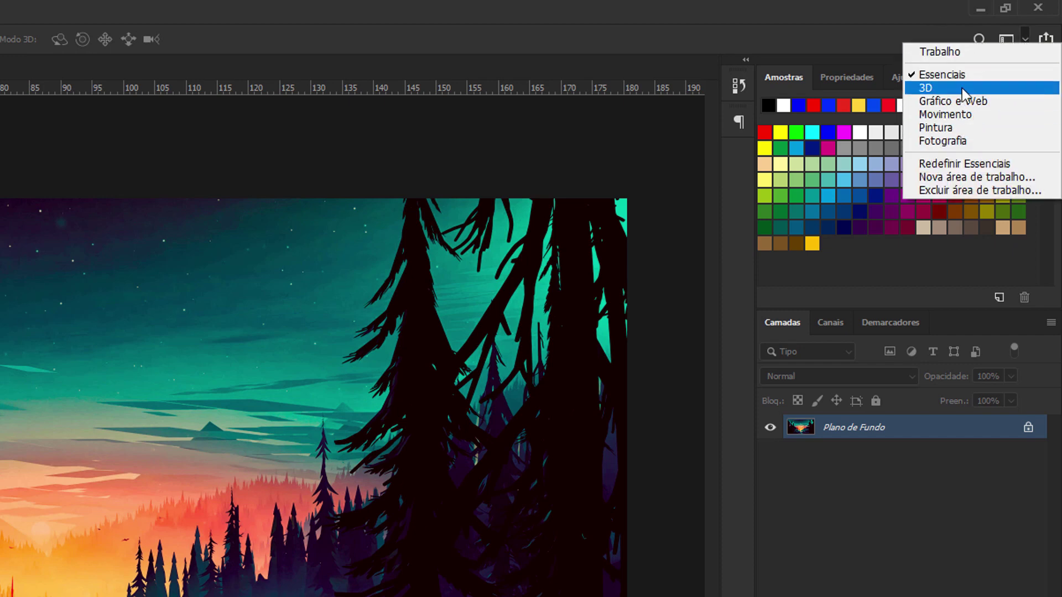
{"action": "left_click", "coordinate": [949, 141]}
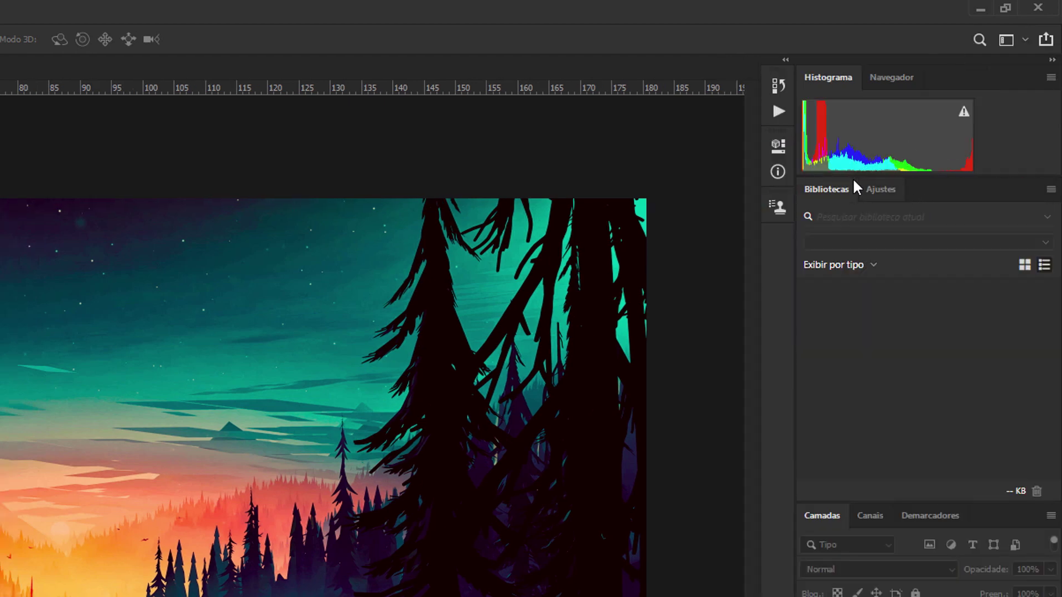
Load the Pintura workspace and glance at the Navegador panel before returning to Amostras
{"action": "left_click", "coordinate": [1023, 39]}
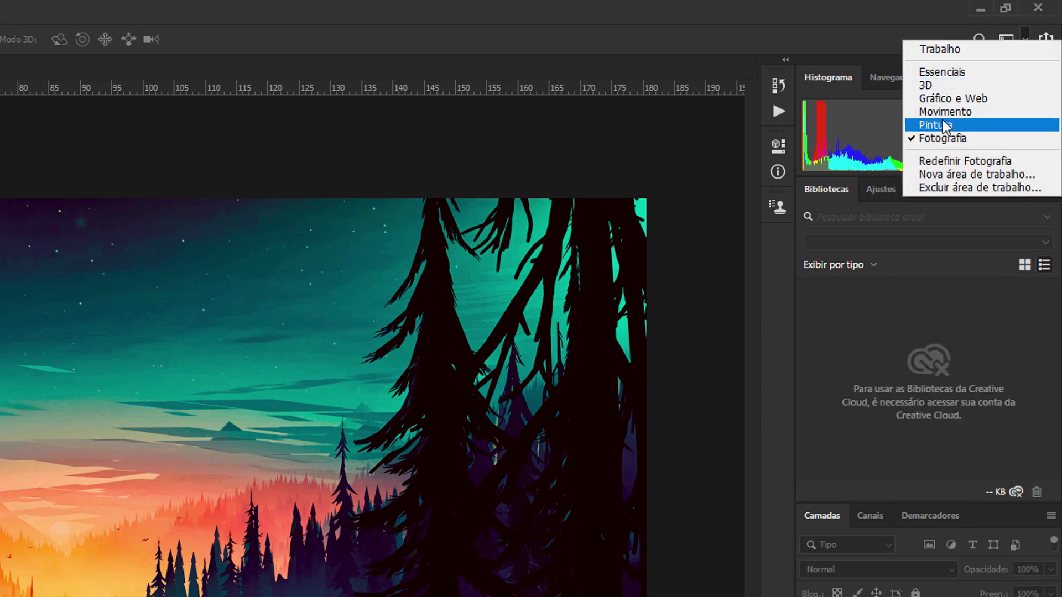
{"action": "left_click", "coordinate": [935, 125]}
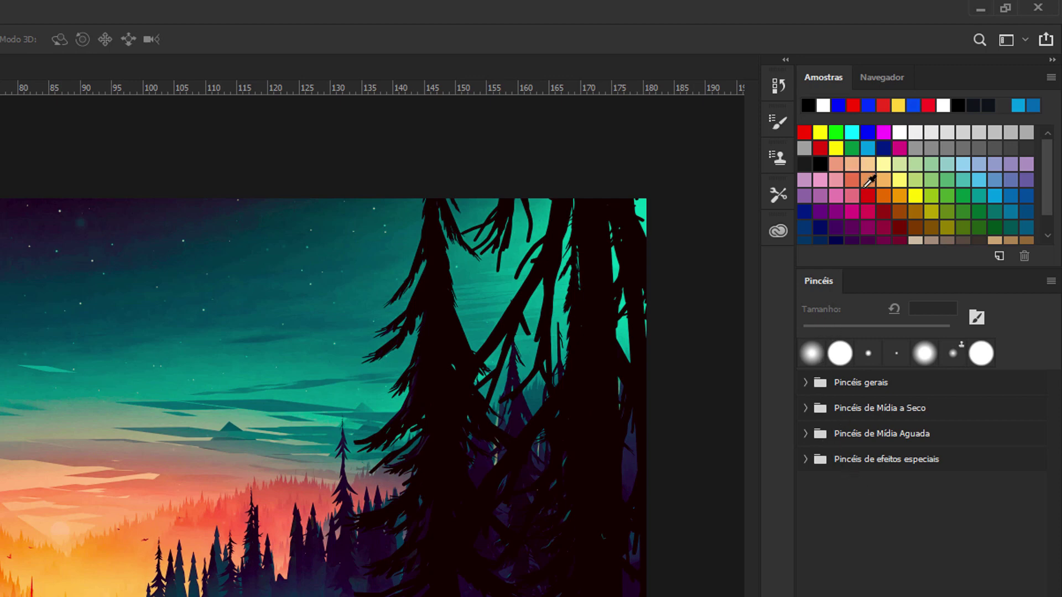
{"action": "left_click", "coordinate": [862, 87]}
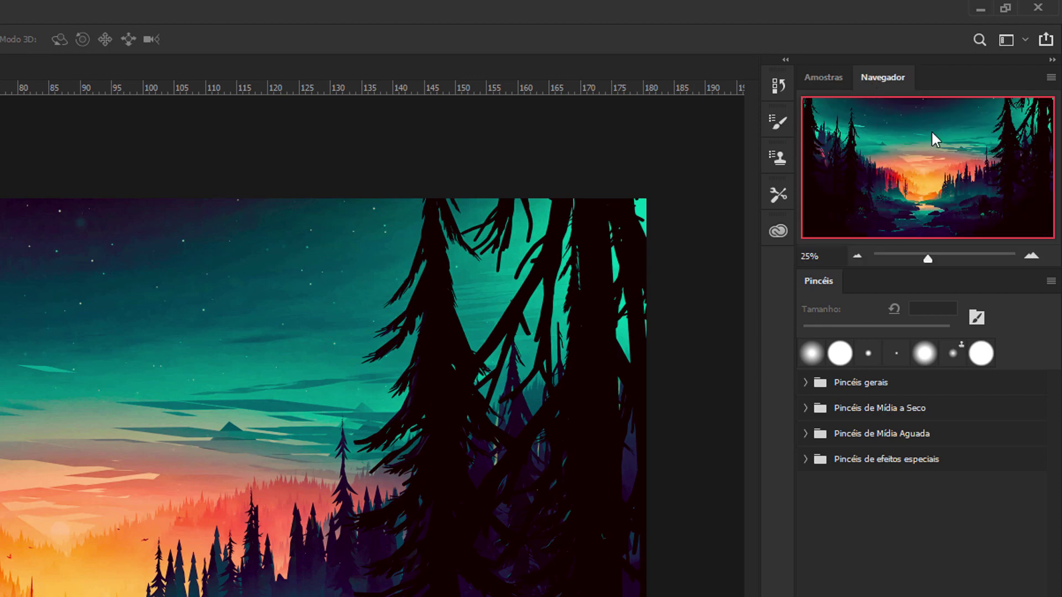
{"action": "left_click", "coordinate": [839, 81]}
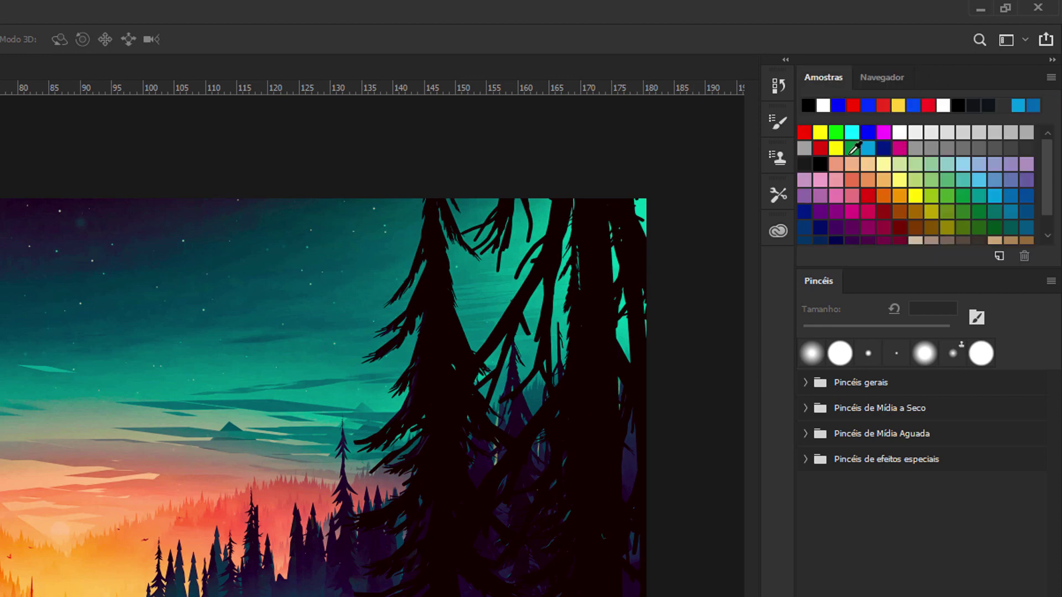
{"action": "left_click", "coordinate": [1026, 40]}
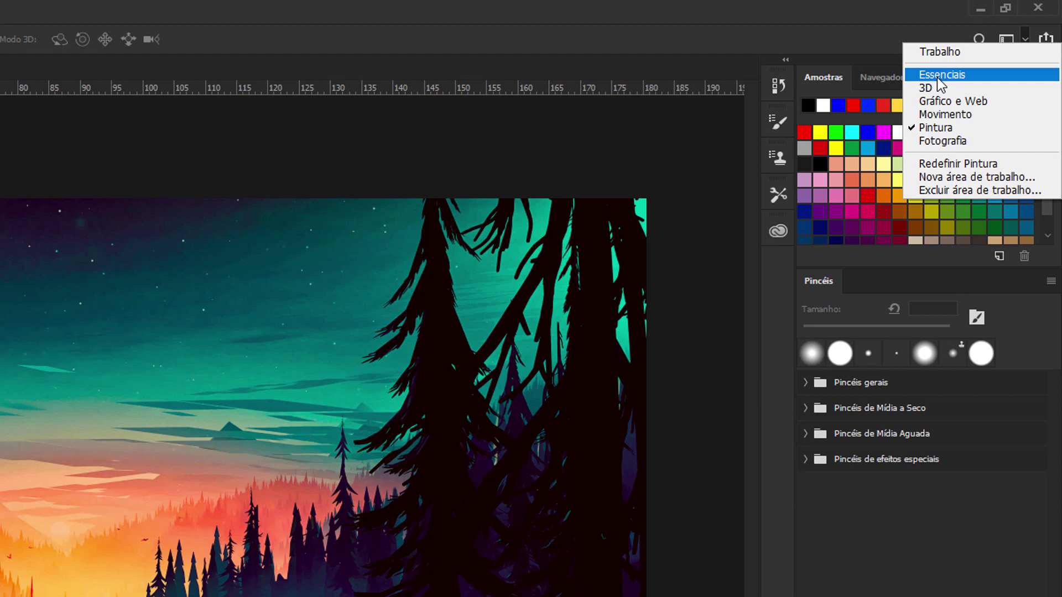
Return to Essenciais and view Propriedades, Ajustes and Caractere, toggling superscript
{"action": "left_click", "coordinate": [938, 77]}
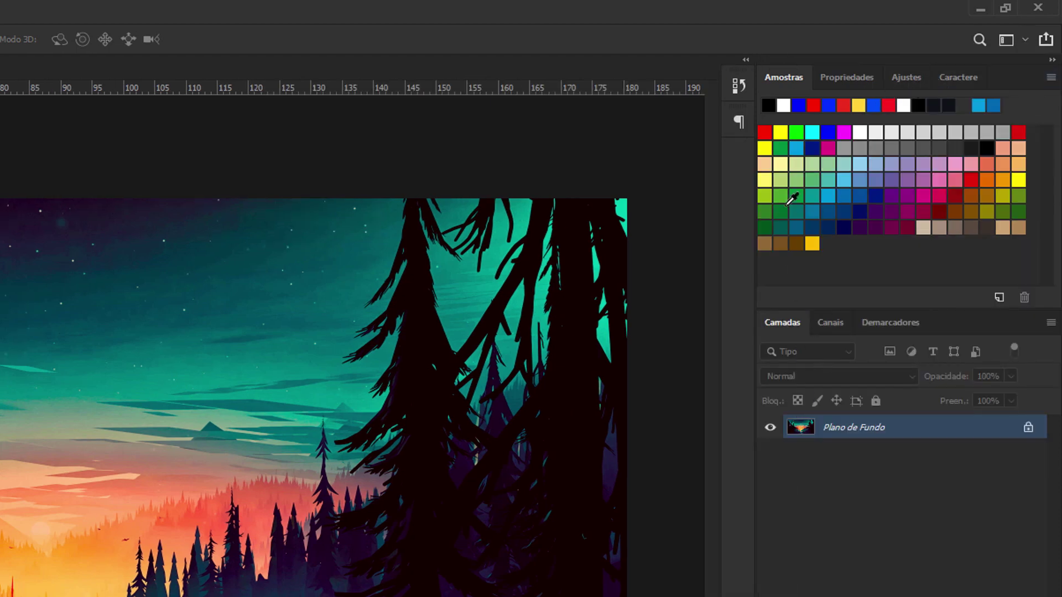
{"action": "left_click", "coordinate": [827, 79]}
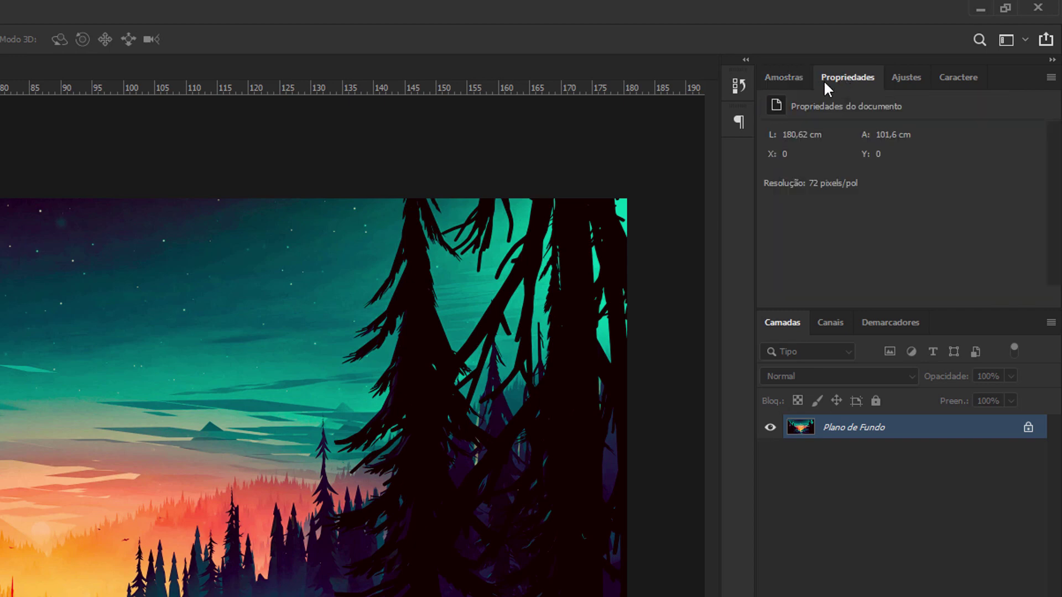
{"action": "left_click", "coordinate": [907, 79]}
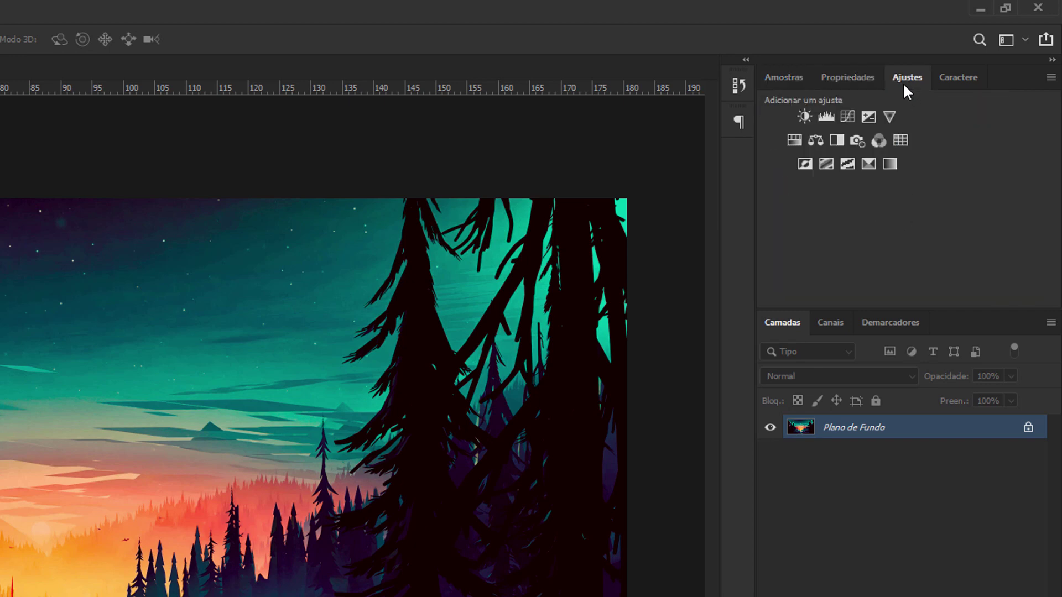
{"action": "left_click", "coordinate": [944, 78]}
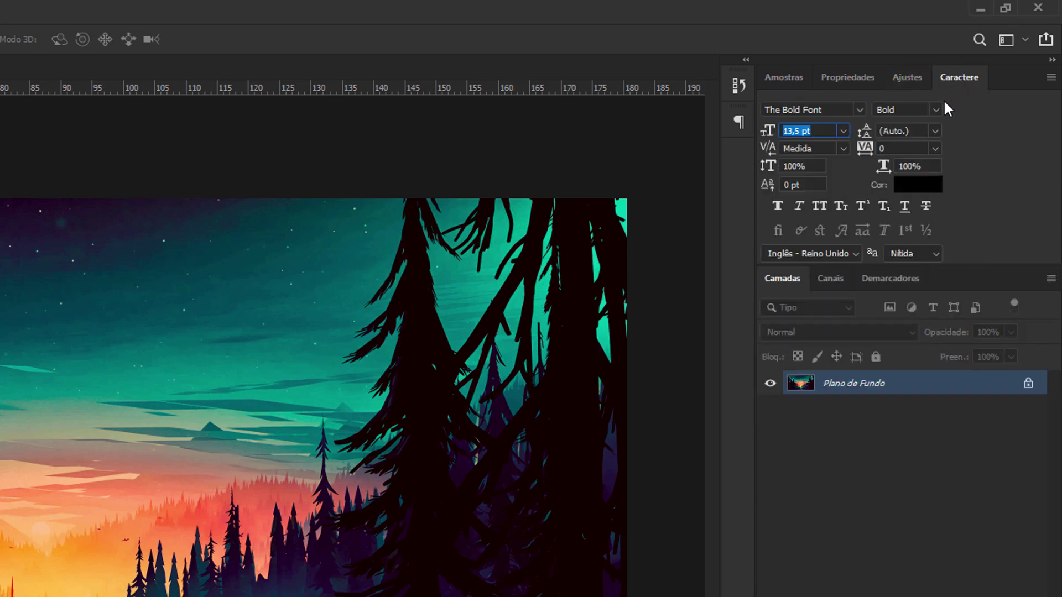
{"action": "left_click", "coordinate": [864, 207]}
Switch between Amostras and Caractere, then drag Caractere into the collapsed icon dock
{"action": "left_click", "coordinate": [786, 78]}
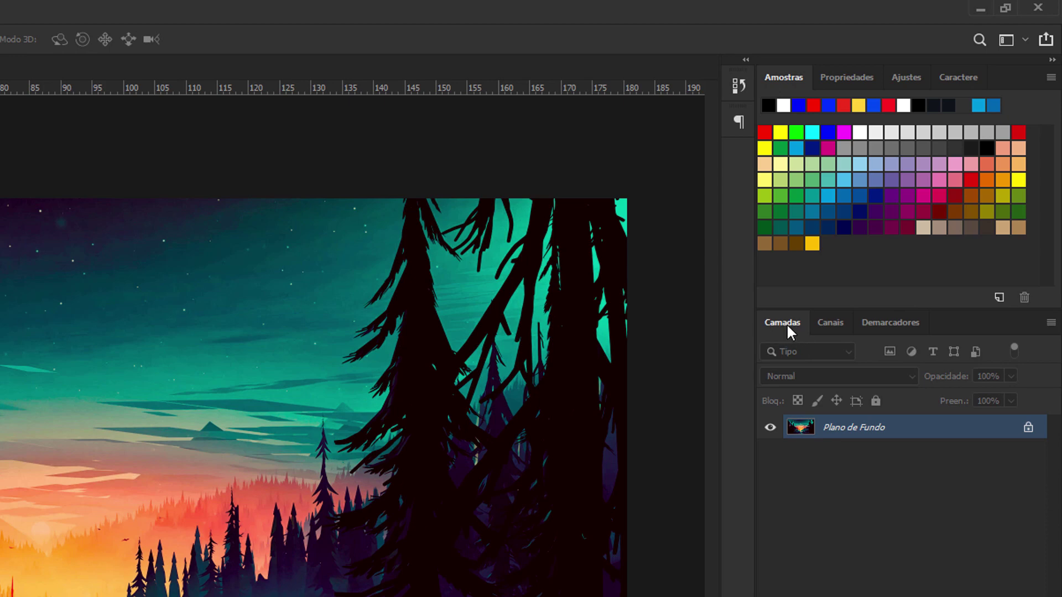
{"action": "left_click", "coordinate": [946, 77]}
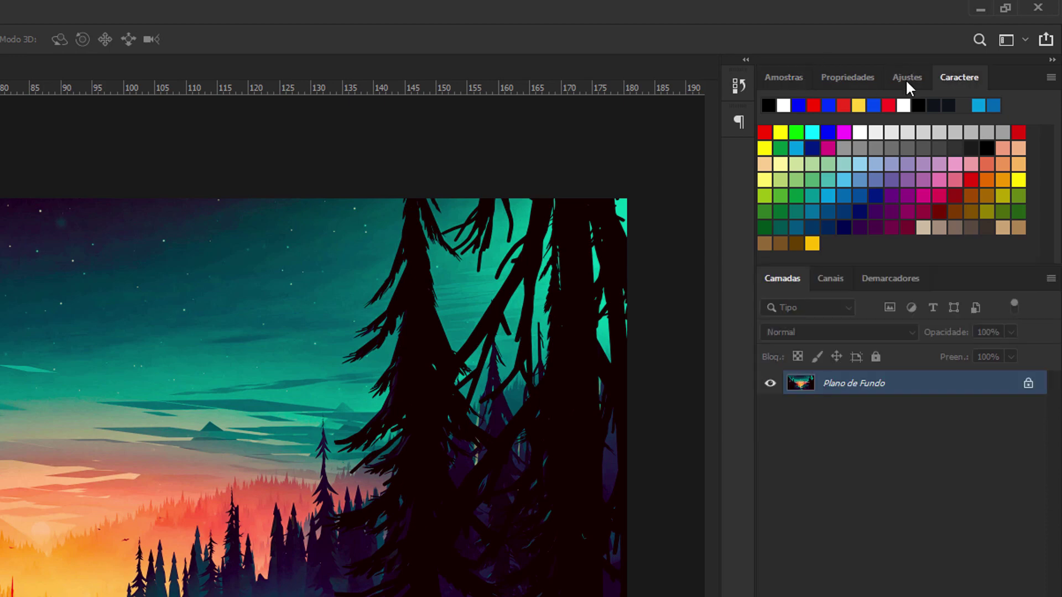
{"action": "left_click", "coordinate": [786, 76]}
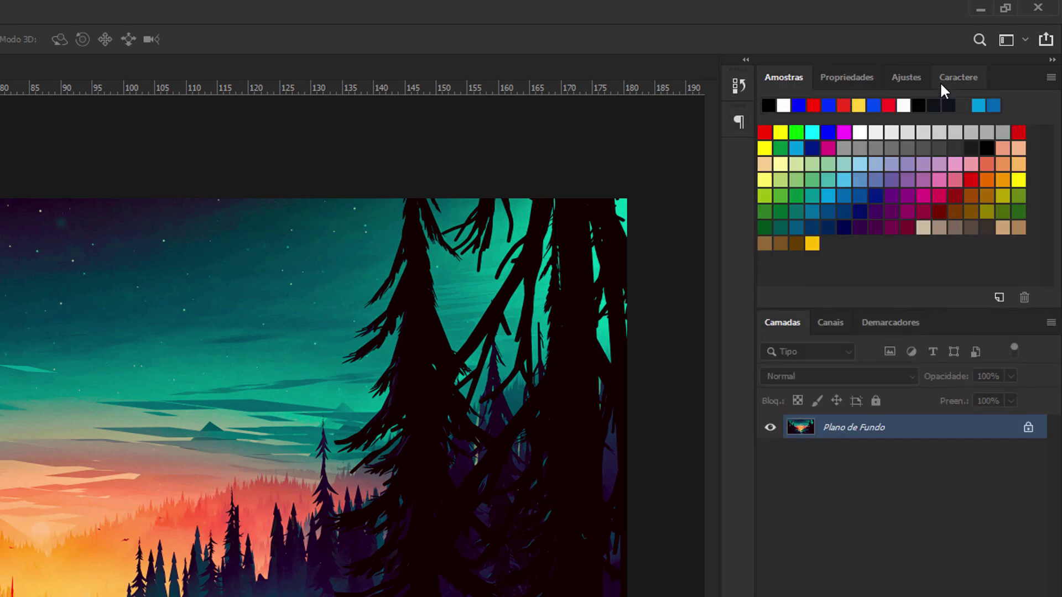
{"action": "left_click_drag", "start_coordinate": [941, 81], "coordinate": [742, 157]}
Expand the Character panel and dock it as a tab beside Swatches, Properties and Adjustments
{"action": "left_click", "coordinate": [737, 155]}
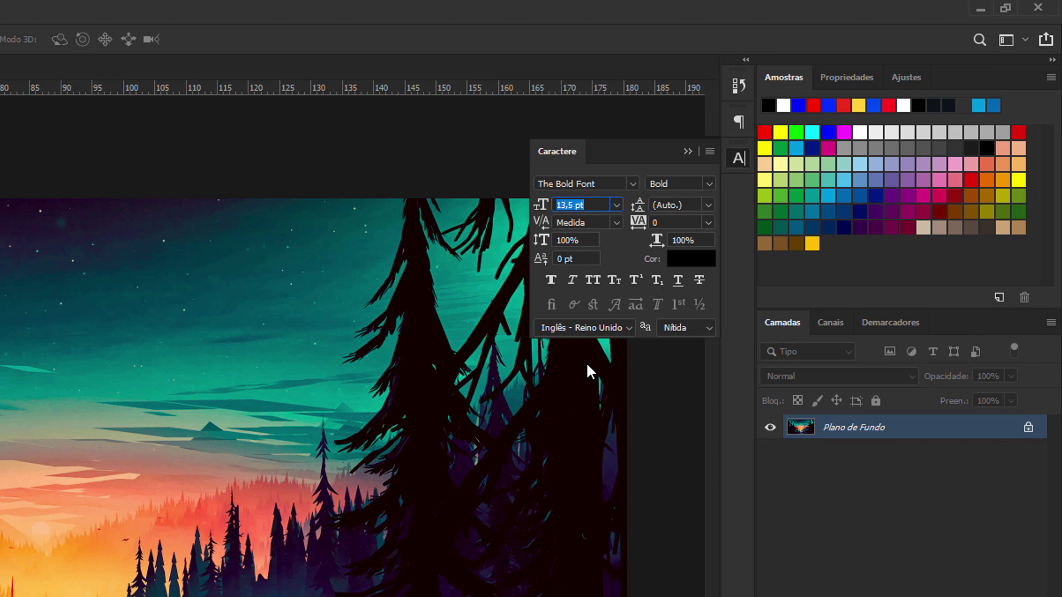
{"action": "left_click", "coordinate": [735, 159]}
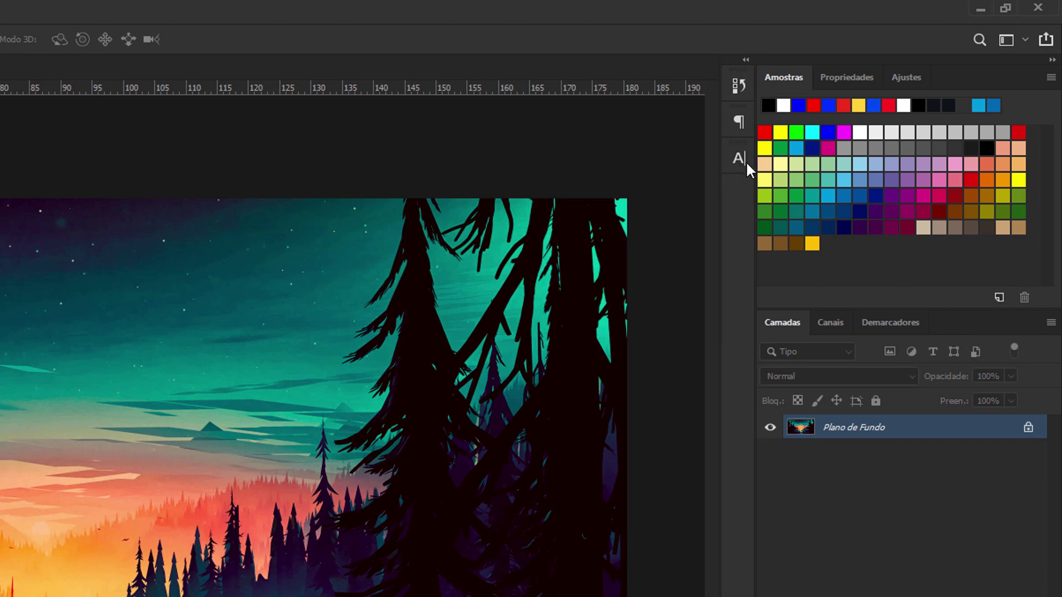
{"action": "left_click", "coordinate": [739, 121]}
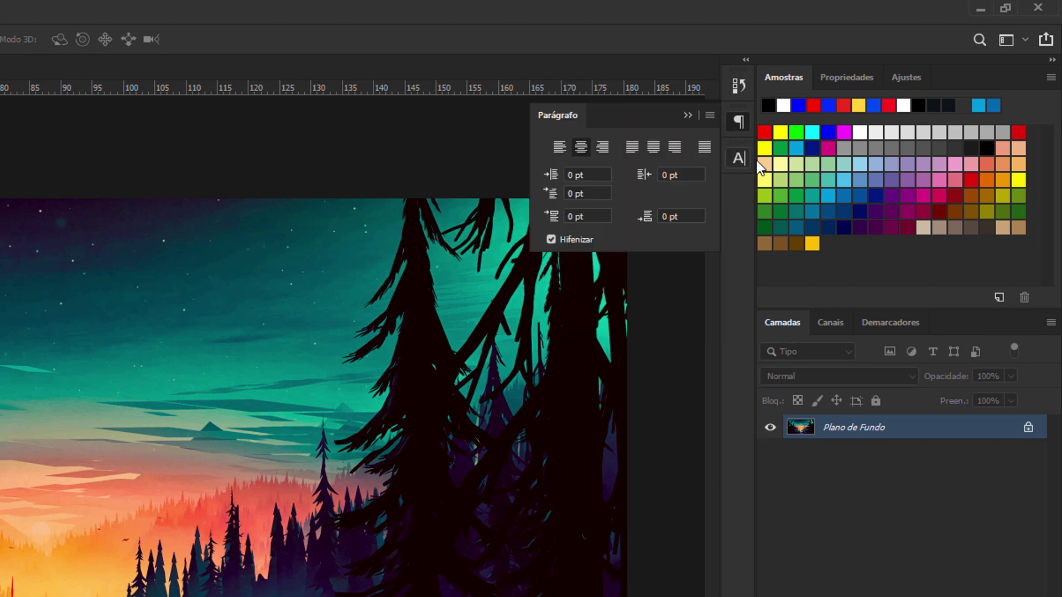
{"action": "left_click", "coordinate": [740, 156]}
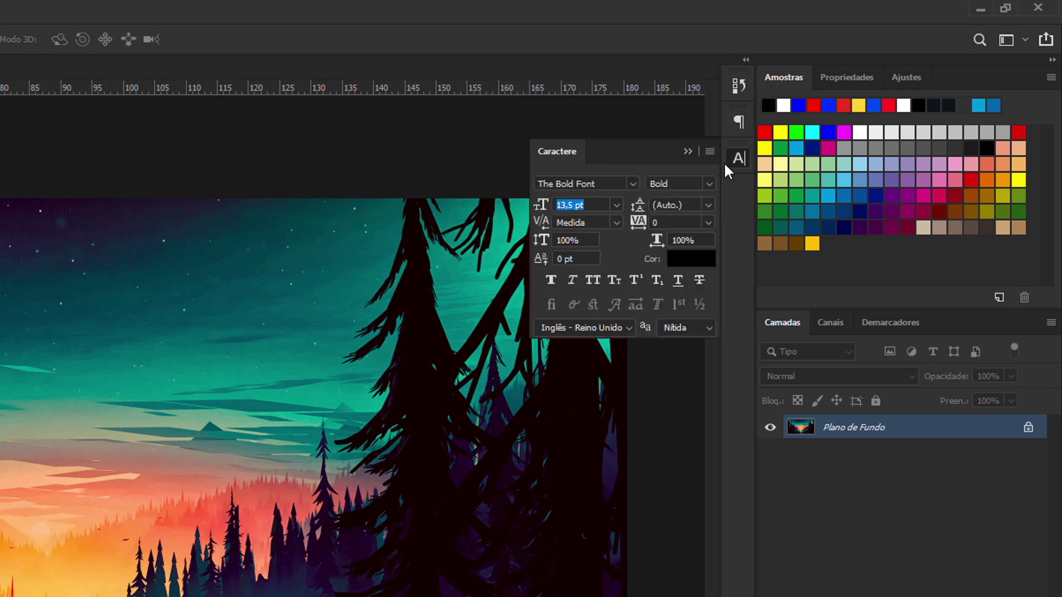
{"action": "left_click_drag", "start_coordinate": [603, 152], "coordinate": [958, 74]}
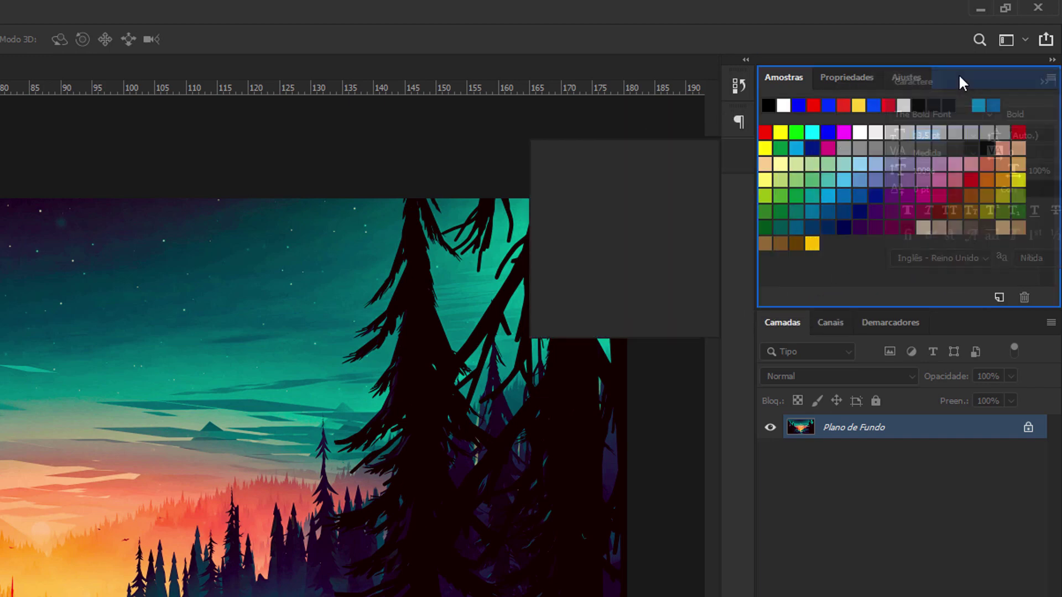
{"action": "left_click_drag", "start_coordinate": [899, 88], "coordinate": [950, 77]}
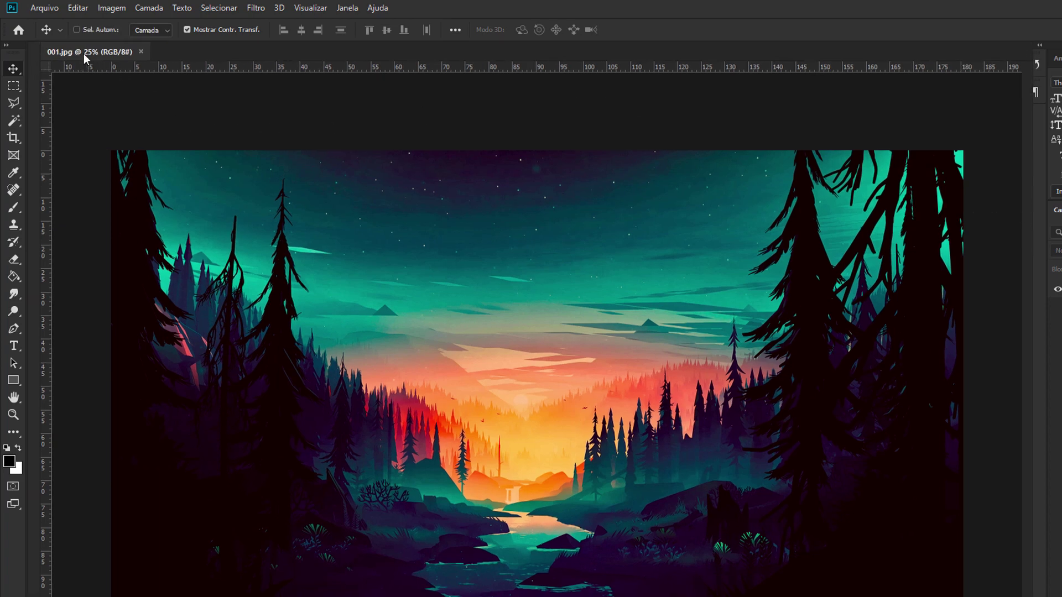
Float and redock the 001.jpg document tab, then Alt+scroll to zoom in and out
{"action": "mouse_move", "coordinate": [71, 54]}
{"action": "left_mouse_down"}
{"action": "mouse_move", "coordinate": [49, 51]}
{"action": "mouse_move", "coordinate": [86, 51]}
{"action": "left_mouse_up"}
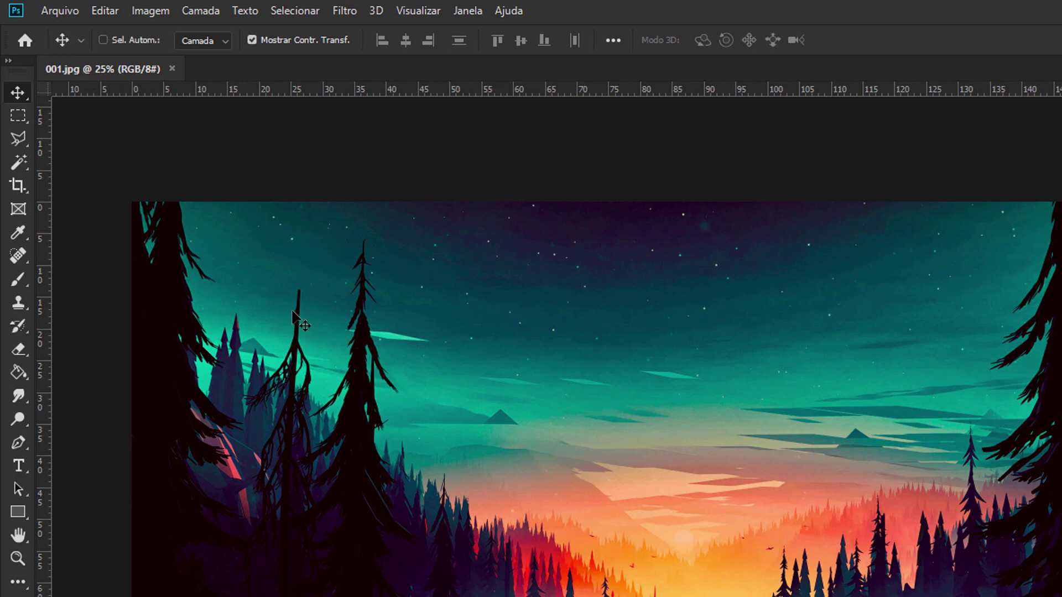
{"action": "key", "text": "alt"}
{"action": "key", "text": "alt"}
{"action": "scroll", "coordinate": [313, 208], "scroll_direction": "down", "scroll_amount": 1}
{"action": "scroll", "coordinate": [308, 212], "scroll_direction": "down", "scroll_amount": 1}
{"action": "scroll", "coordinate": [308, 213], "scroll_direction": "up", "scroll_amount": 1}
{"action": "scroll", "coordinate": [307, 210], "scroll_direction": "up", "scroll_amount": 1}
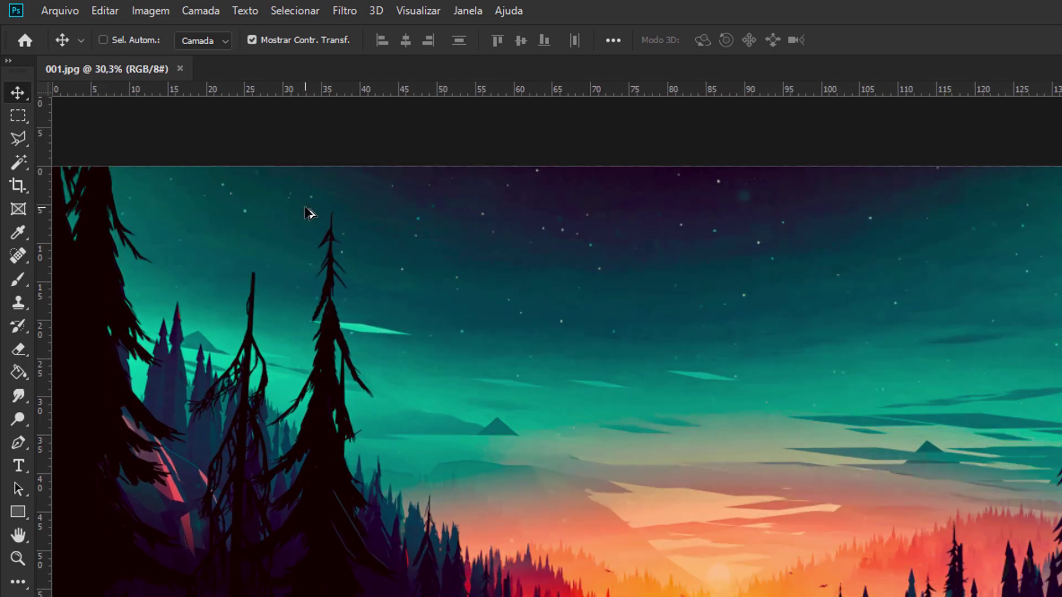
{"action": "scroll", "coordinate": [371, 382], "scroll_direction": "down", "scroll_amount": 2}
{"action": "scroll", "coordinate": [371, 381], "scroll_direction": "down", "scroll_amount": 2}
{"action": "scroll", "coordinate": [371, 382], "scroll_direction": "up", "scroll_amount": 4}
{"action": "scroll", "coordinate": [371, 382], "scroll_direction": "down", "scroll_amount": 1}
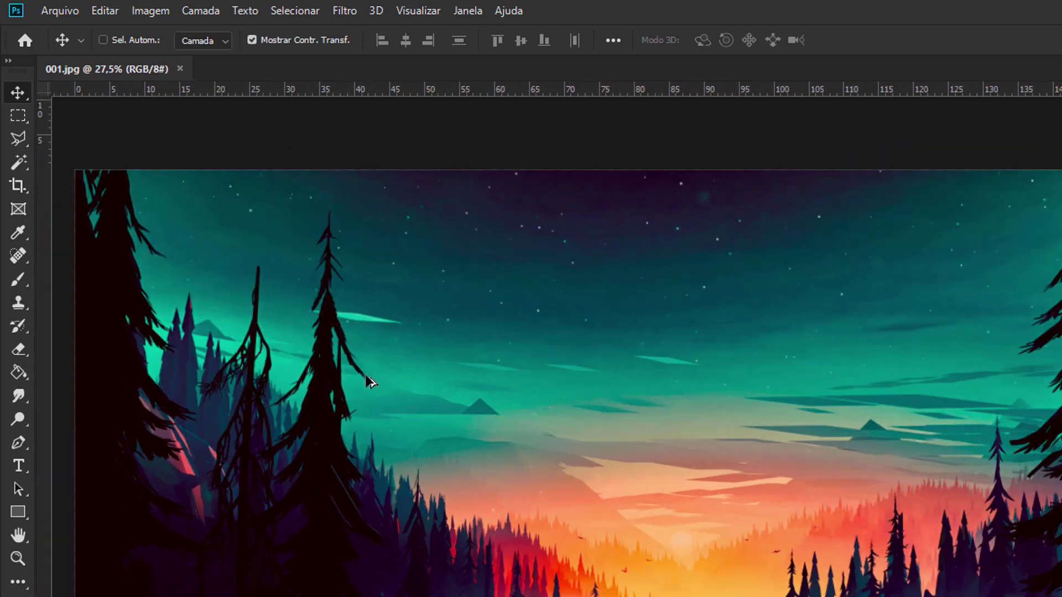
{"action": "scroll", "coordinate": [371, 382], "scroll_direction": "down", "scroll_amount": 3}
{"action": "scroll", "coordinate": [371, 381], "scroll_direction": "up", "scroll_amount": 3}
{"action": "scroll", "coordinate": [370, 381], "scroll_direction": "down", "scroll_amount": 5}
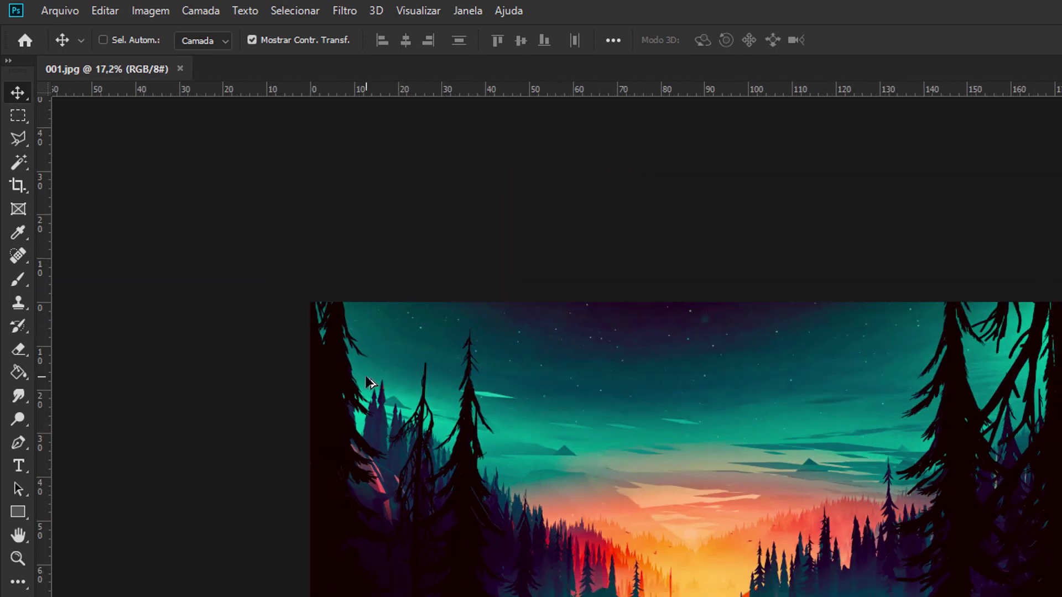
{"action": "scroll", "coordinate": [373, 412], "scroll_direction": "up", "scroll_amount": 2}
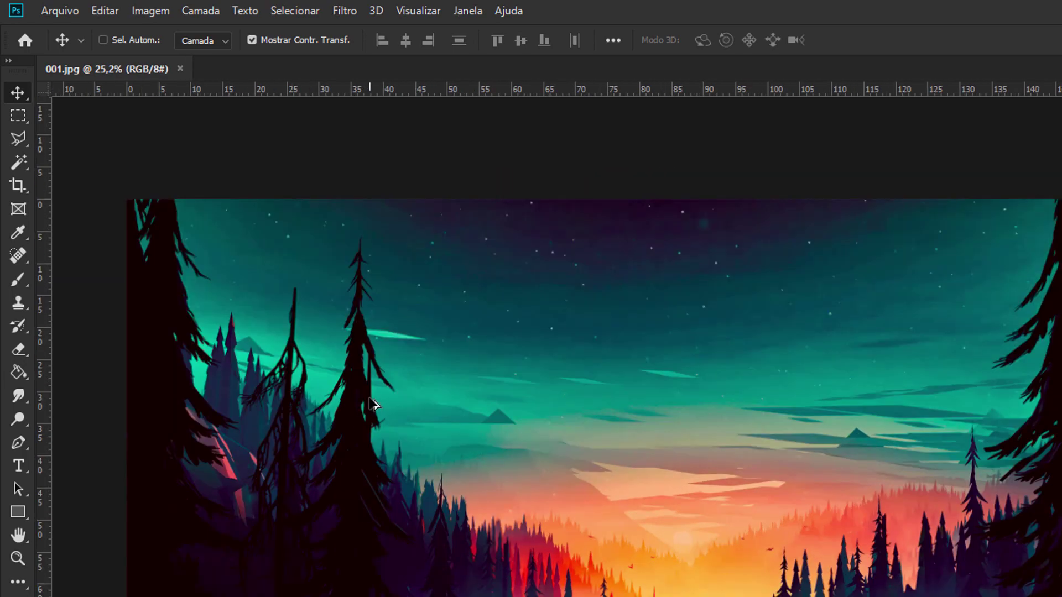
{"action": "scroll", "coordinate": [372, 419], "scroll_direction": "up", "scroll_amount": 2}
{"action": "scroll", "coordinate": [372, 420], "scroll_direction": "up", "scroll_amount": 1}
{"action": "scroll", "coordinate": [368, 421], "scroll_direction": "down", "scroll_amount": 3}
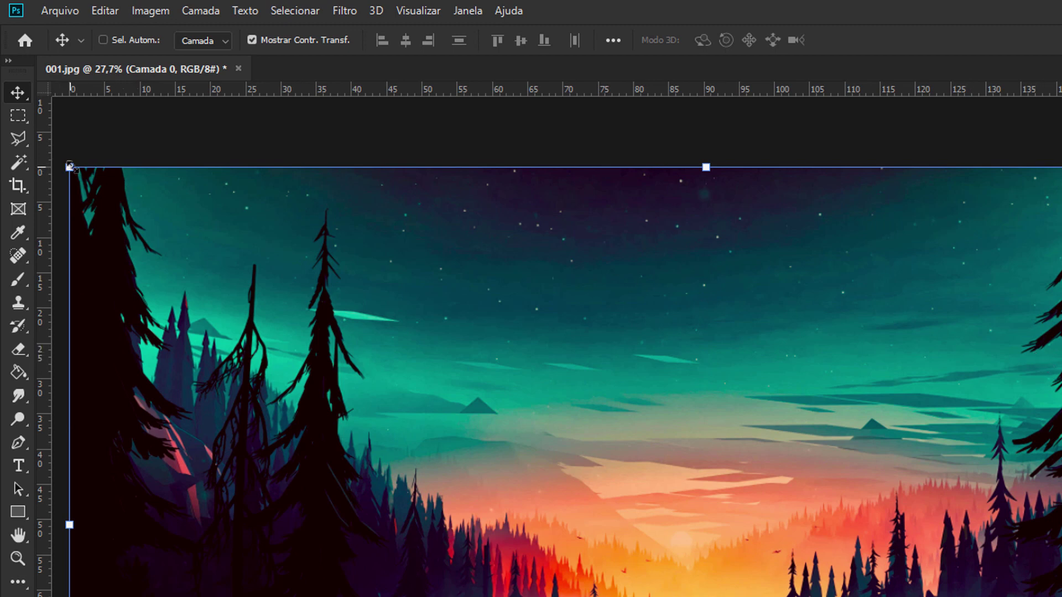
Scale the forest layer to 99%, move it to the top-left, then cancel Save As
{"action": "left_click_drag", "start_coordinate": [70, 167], "coordinate": [81, 173]}
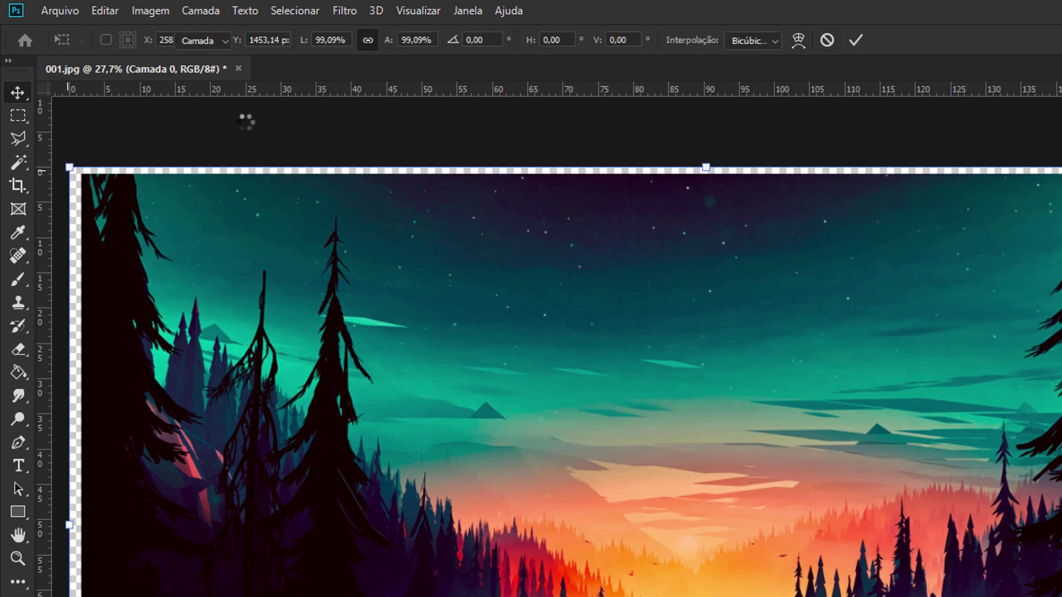
{"action": "key", "text": "Return"}
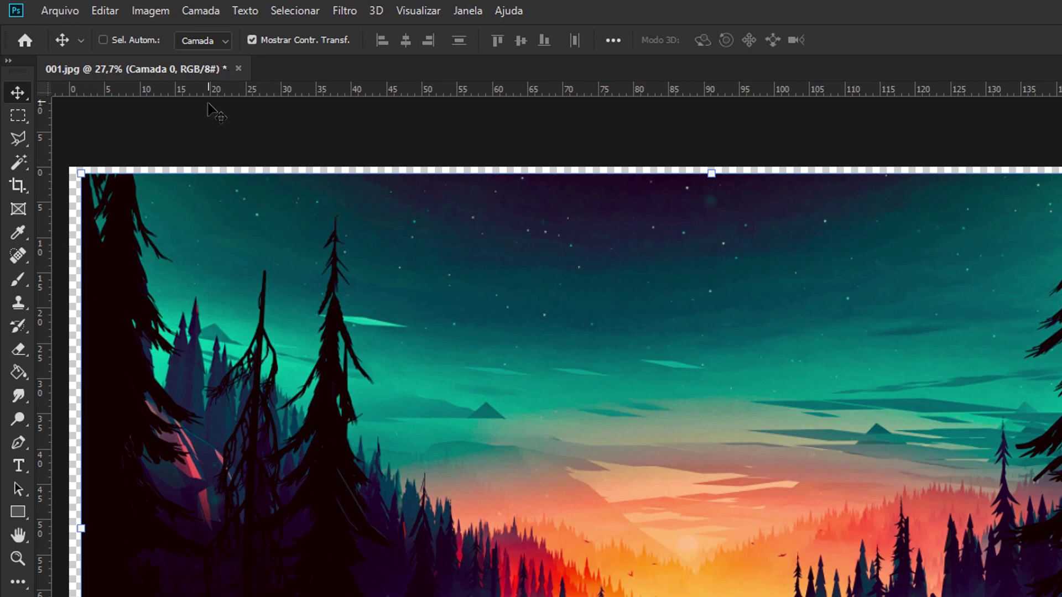
{"action": "key", "text": "ctrl"}
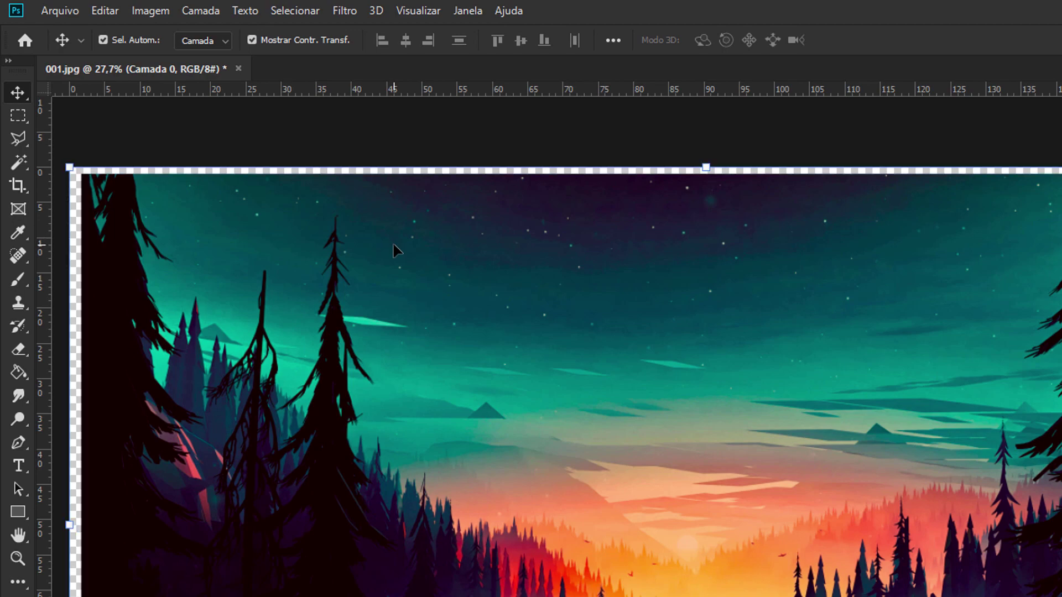
{"action": "left_click_drag", "start_coordinate": [394, 247], "coordinate": [383, 240]}
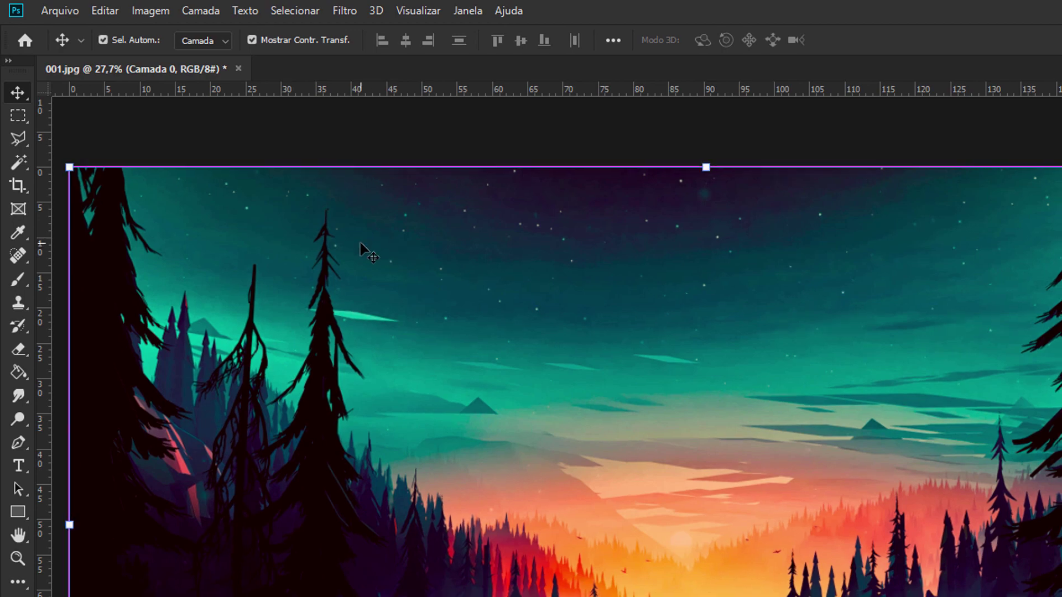
{"action": "key", "text": "ctrl+shift+s"}
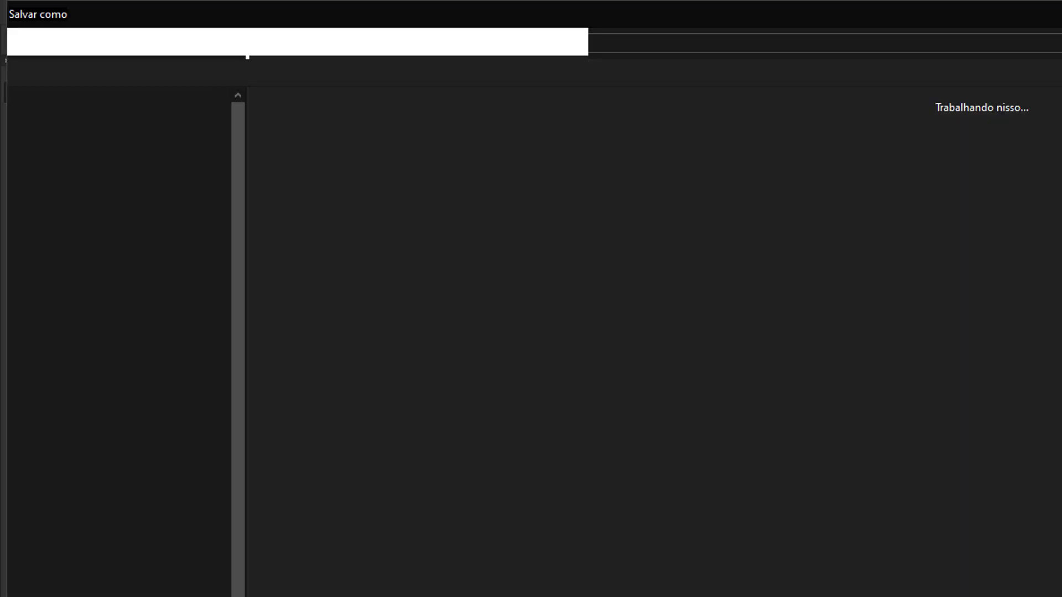
{"action": "key", "text": "Escape"}
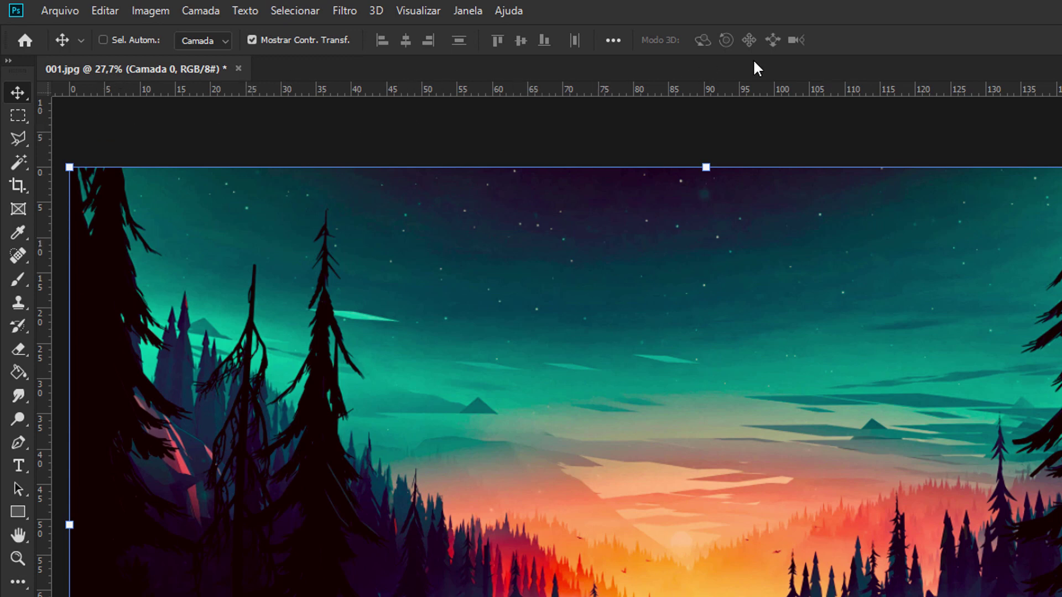
Hide transform controls and open 948697.jpg, accepting the missing-profile prompt
{"action": "left_click", "coordinate": [287, 42]}
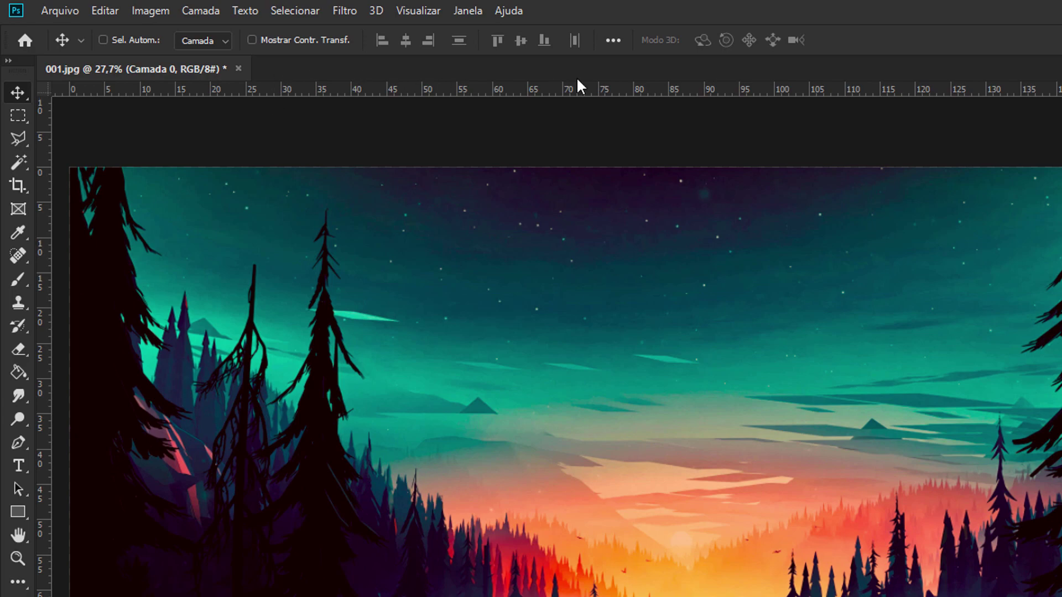
{"action": "left_click", "coordinate": [62, 10]}
{"action": "left_click", "coordinate": [64, 10]}
{"action": "left_click", "coordinate": [79, 52]}
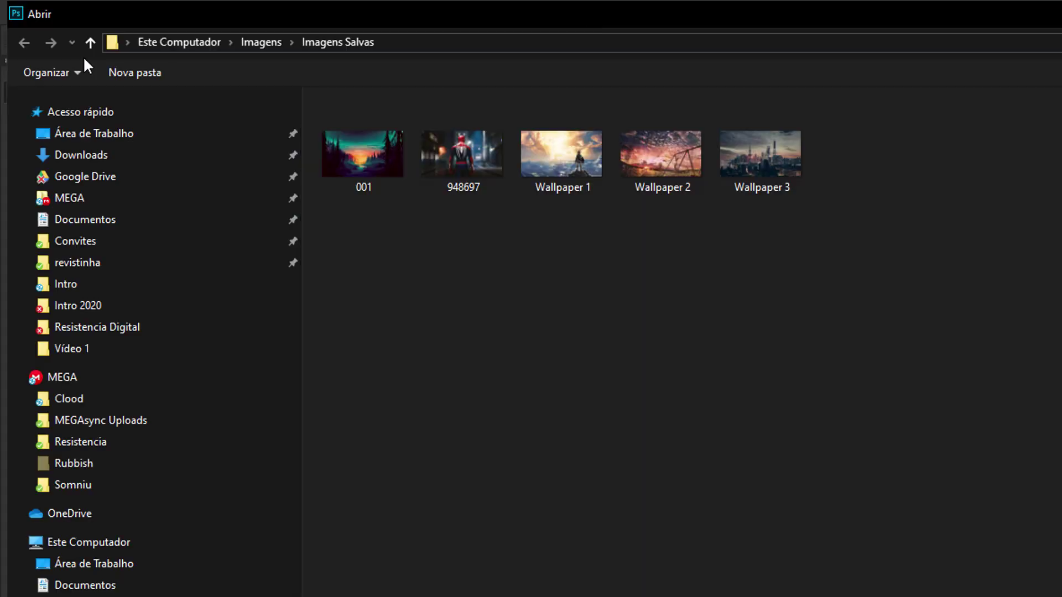
{"action": "double_click", "coordinate": [456, 158]}
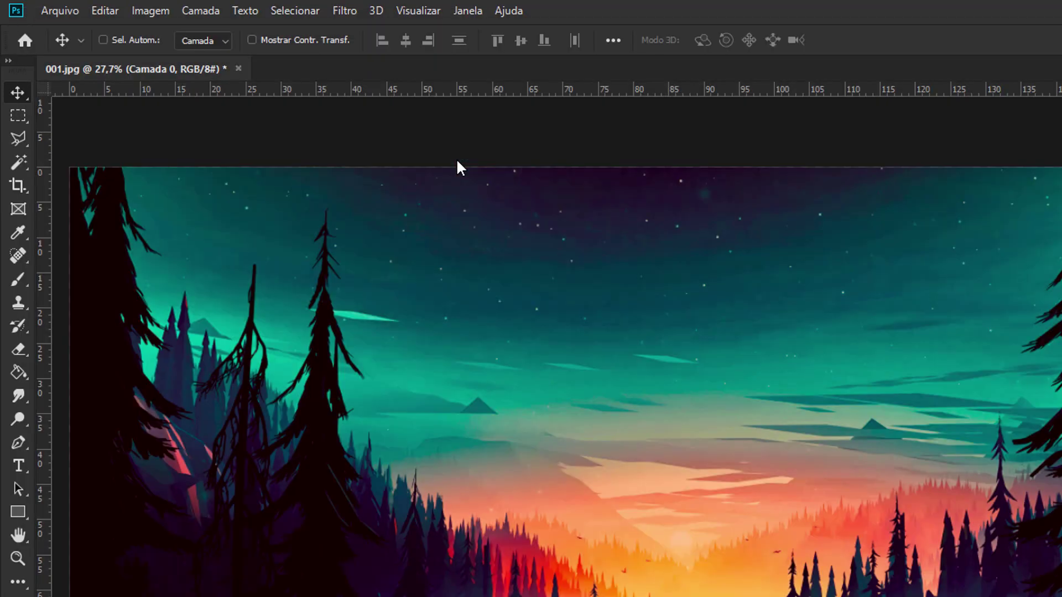
{"action": "key", "text": "i"}
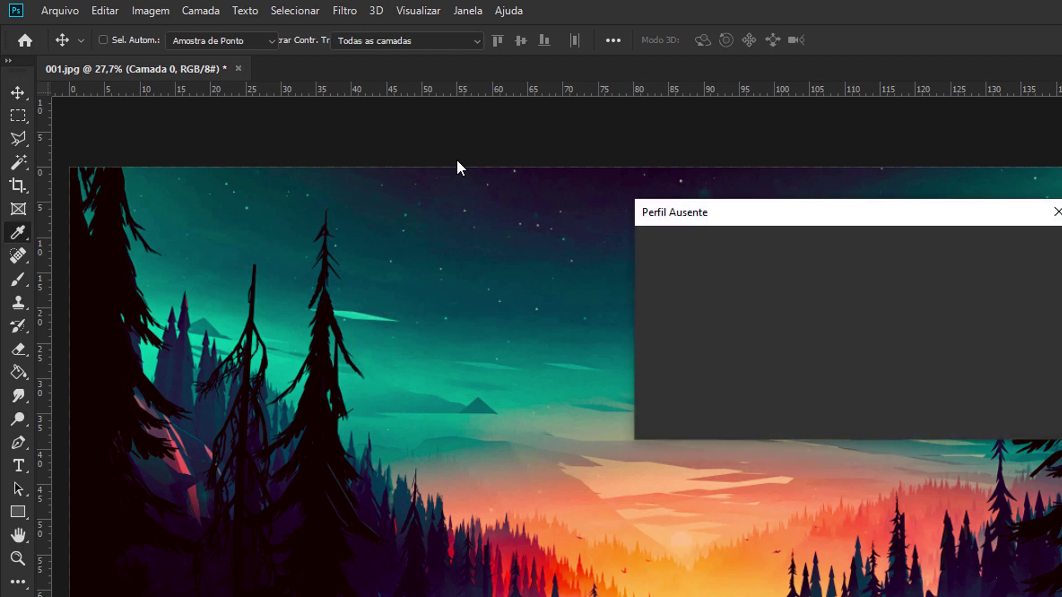
{"action": "left_click", "coordinate": [954, 409]}
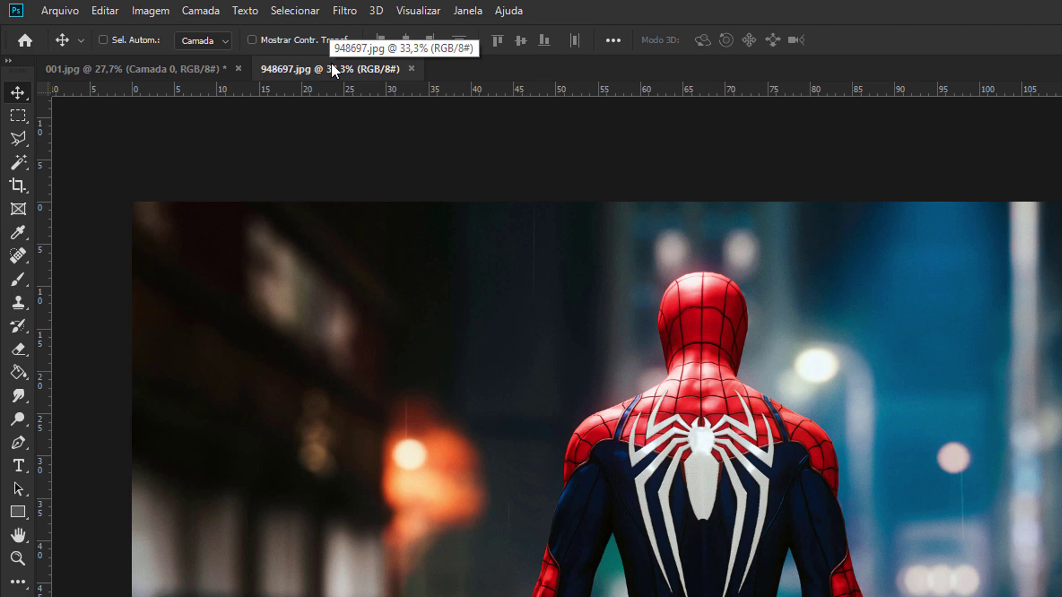
Float the 948697.jpg window, reposition it, and redock it as a tab beside 001.jpg
{"action": "left_click_drag", "start_coordinate": [332, 65], "coordinate": [344, 137]}
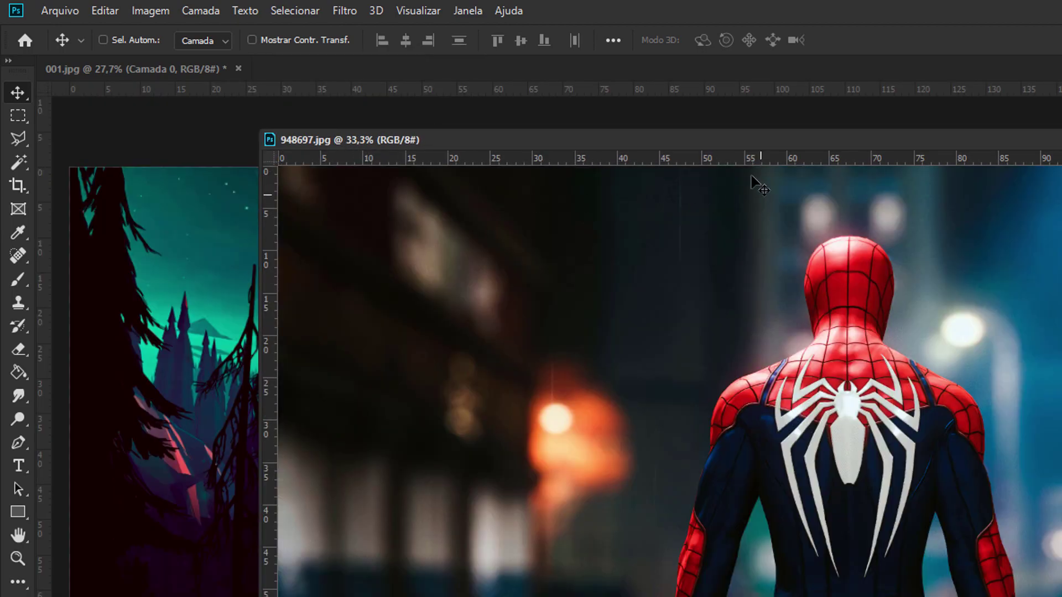
{"action": "left_click_drag", "start_coordinate": [754, 139], "coordinate": [1061, 163]}
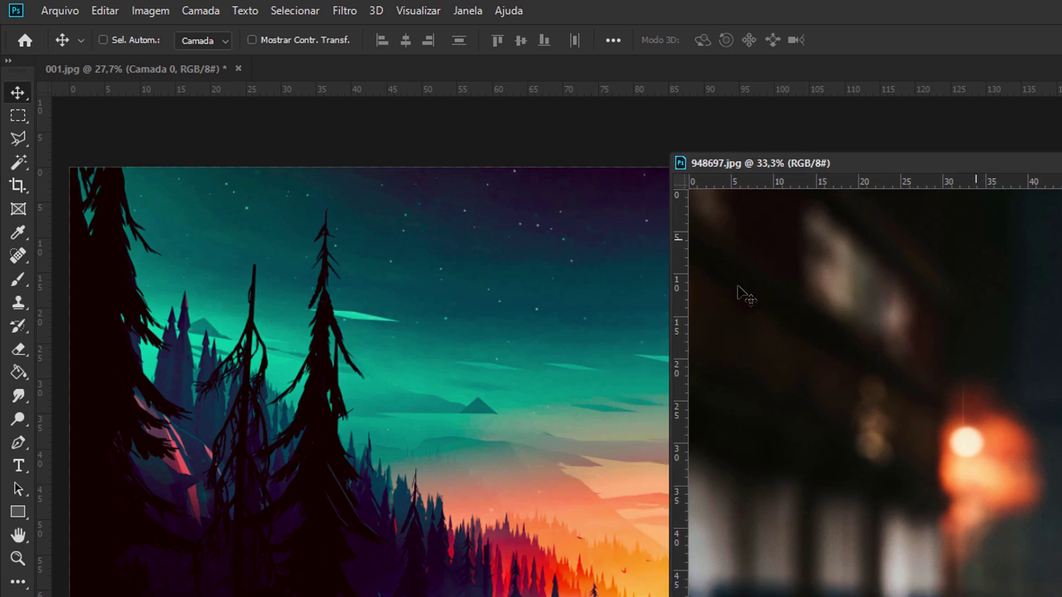
{"action": "mouse_move", "coordinate": [971, 164]}
{"action": "left_mouse_down"}
{"action": "mouse_move", "coordinate": [609, 196]}
{"action": "mouse_move", "coordinate": [479, 90]}
{"action": "mouse_move", "coordinate": [572, 203]}
{"action": "left_mouse_up"}
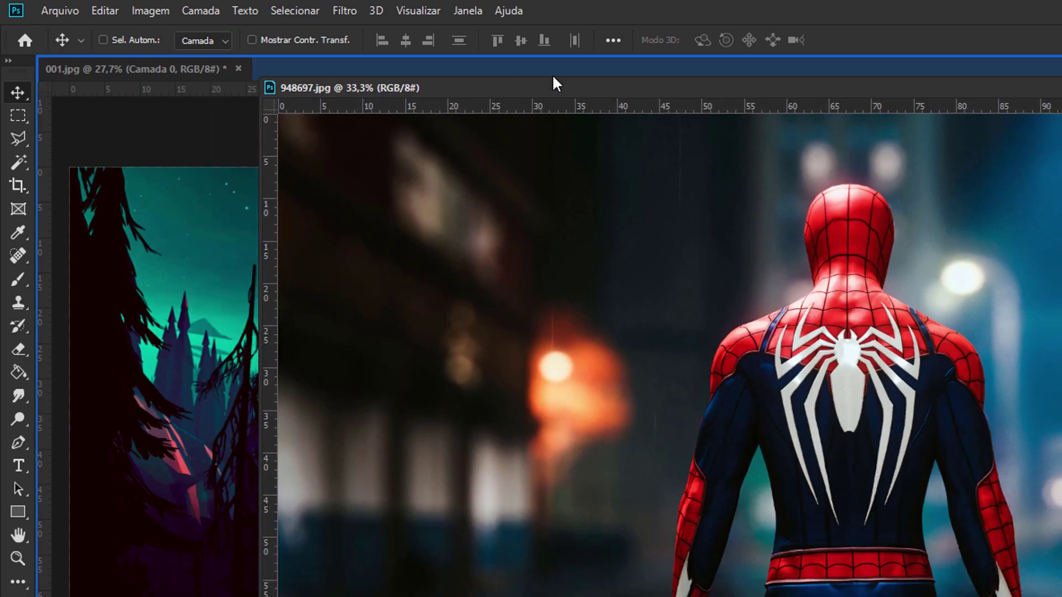
{"action": "left_click_drag", "start_coordinate": [556, 164], "coordinate": [553, 70]}
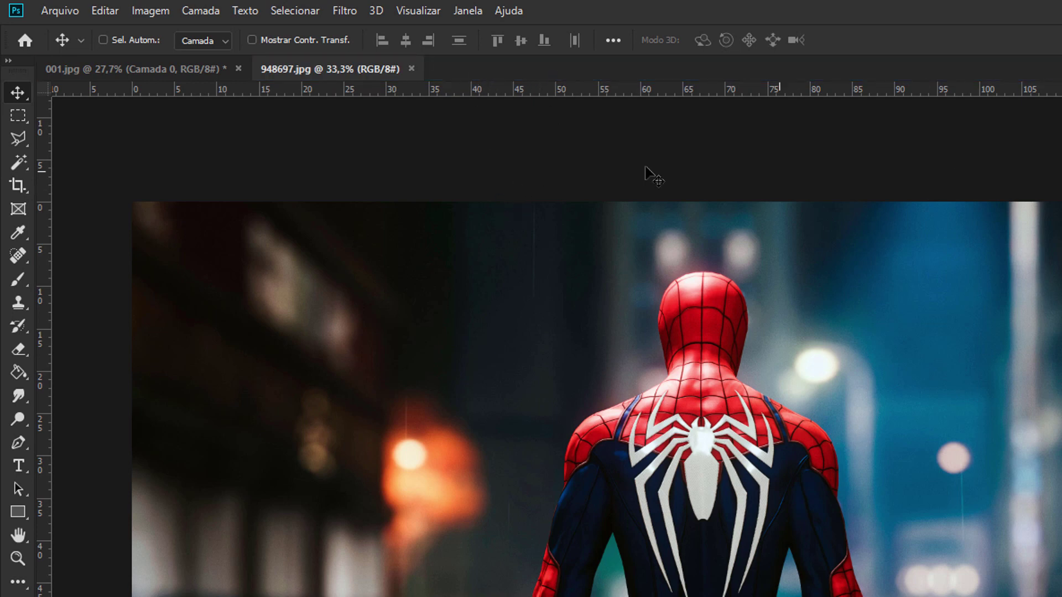
Close 948697.jpg and browse the View menu without changing anything
{"action": "left_click", "coordinate": [411, 69]}
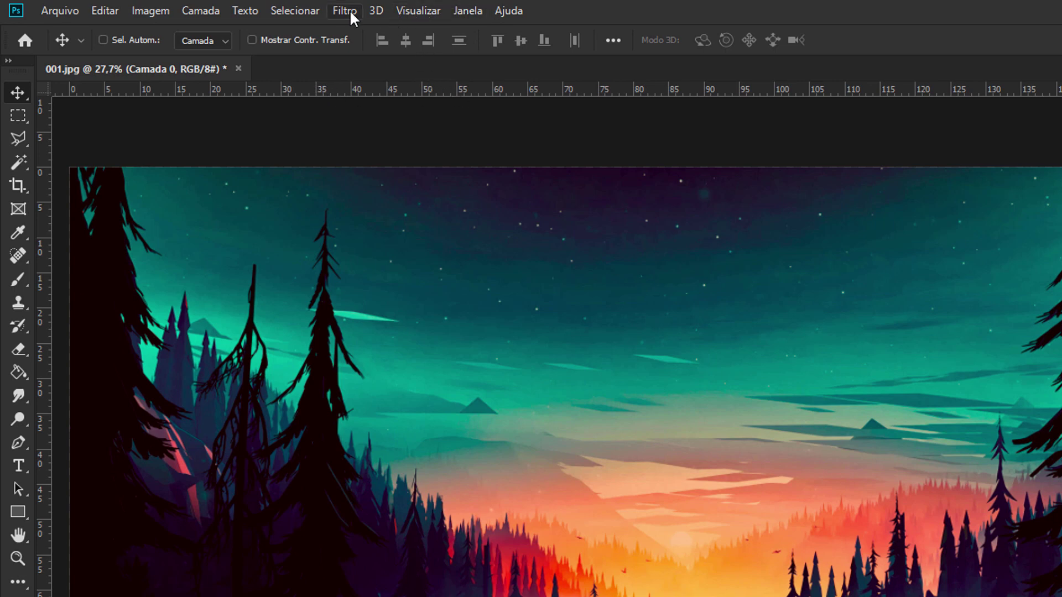
{"action": "left_click", "coordinate": [434, 11]}
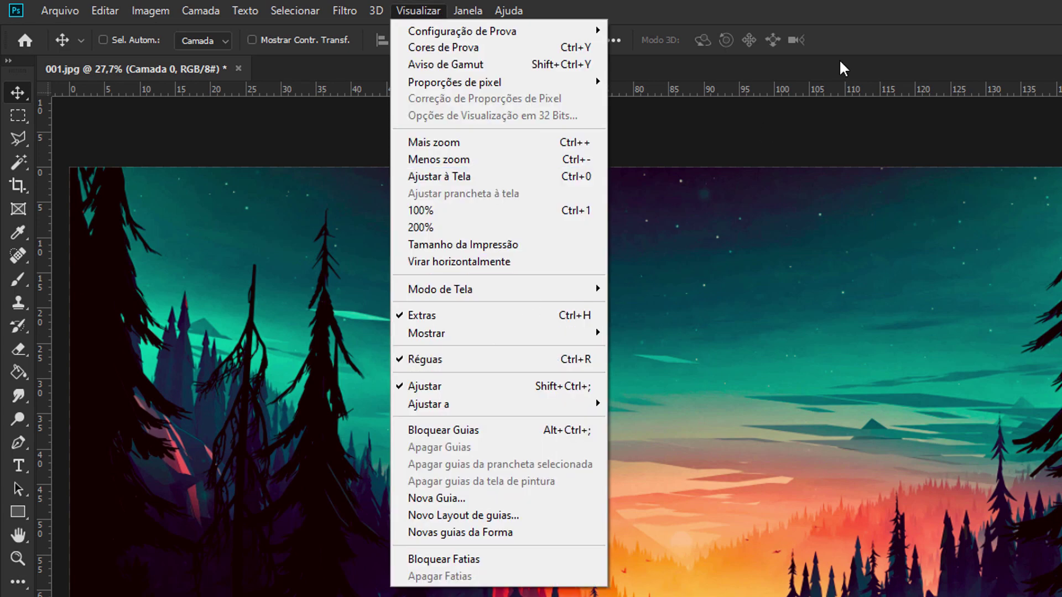
{"action": "key", "text": "Escape"}
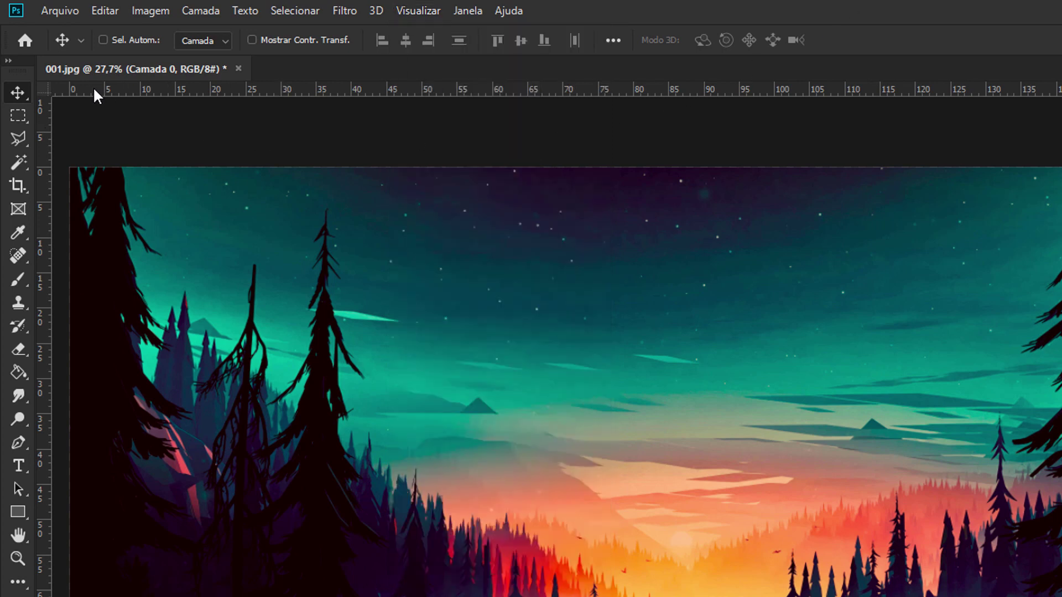
Inspect the ruler unit options, keeping centimetres, then Alt+scroll to zoom the canvas
{"action": "right_click", "coordinate": [95, 89]}
{"action": "left_click", "coordinate": [353, 88]}
{"action": "right_click", "coordinate": [352, 87]}
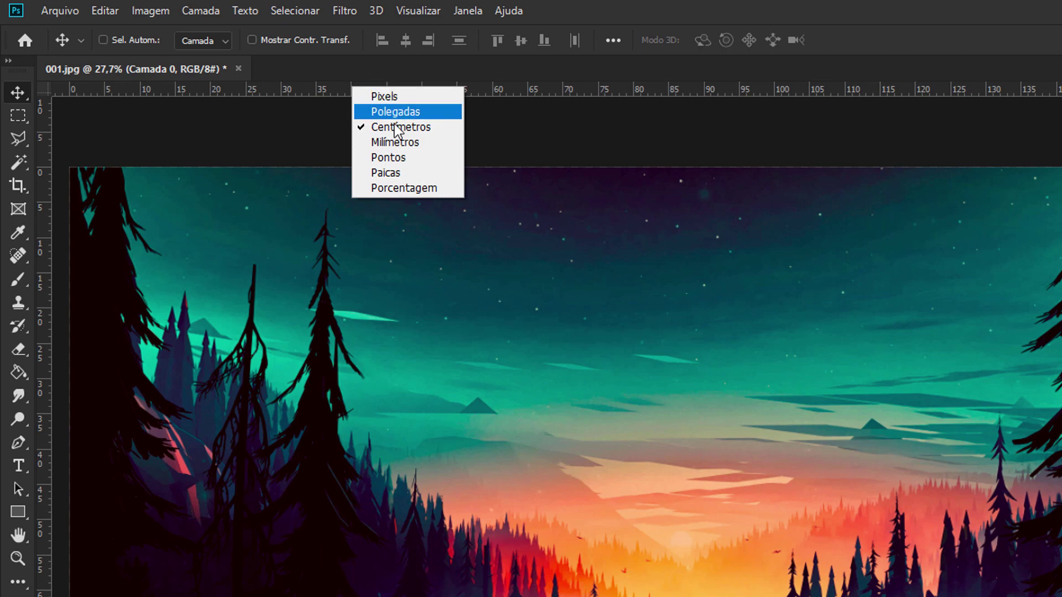
{"action": "left_click", "coordinate": [568, 131]}
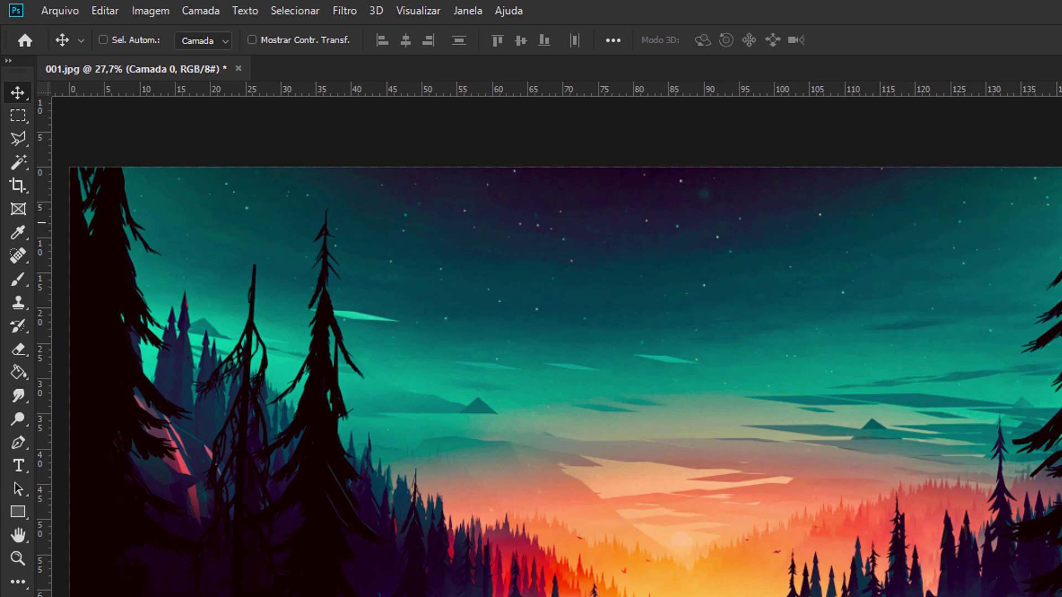
{"action": "scroll", "coordinate": [520, 330], "scroll_direction": "down", "scroll_amount": 1}
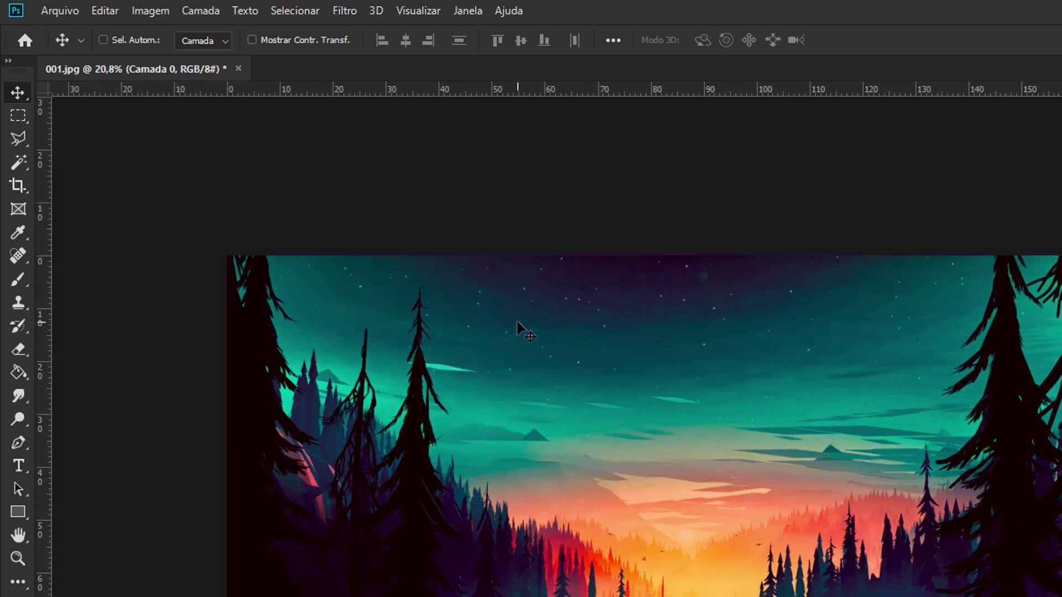
{"action": "scroll", "coordinate": [518, 331], "scroll_direction": "up", "scroll_amount": 1}
{"action": "scroll", "coordinate": [518, 328], "scroll_direction": "down", "scroll_amount": 1}
{"action": "scroll", "coordinate": [520, 331], "scroll_direction": "up", "scroll_amount": 2}
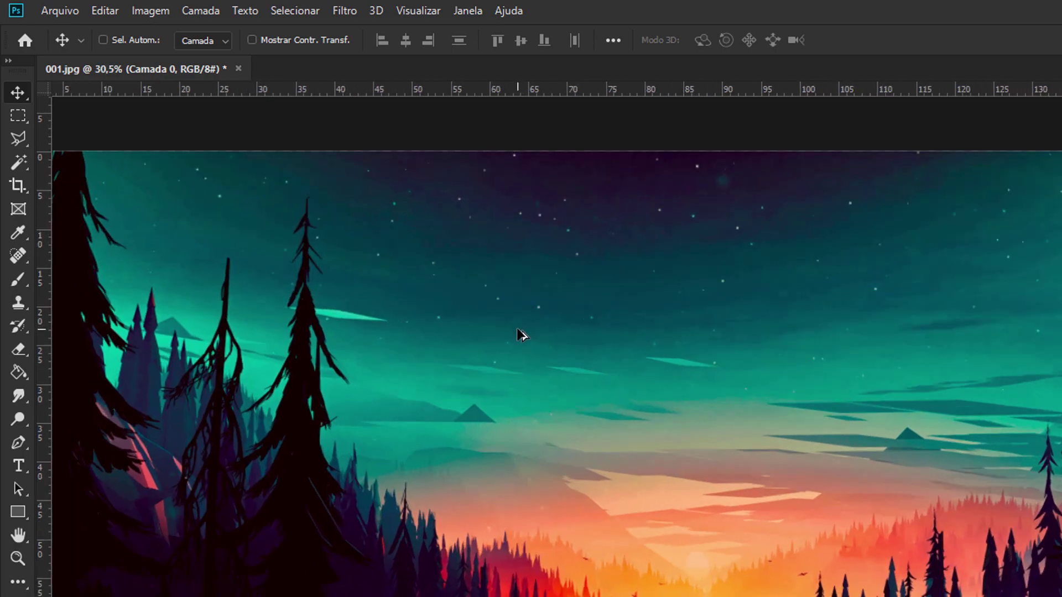